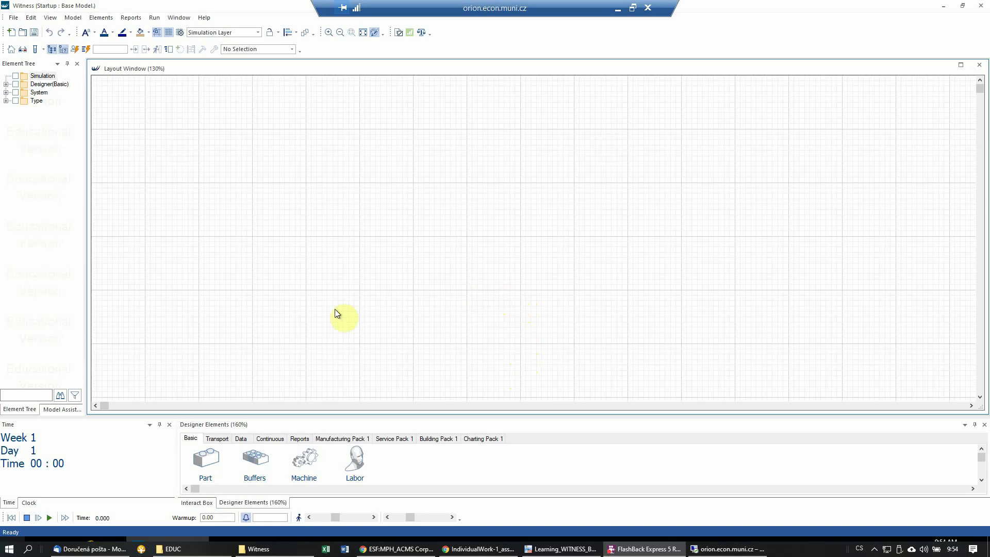
# - Place two Part elements in the layout, one below the other
pyautogui.click(209, 460)
pyautogui.moveTo(205, 456); pyautogui.dragTo(170, 173)
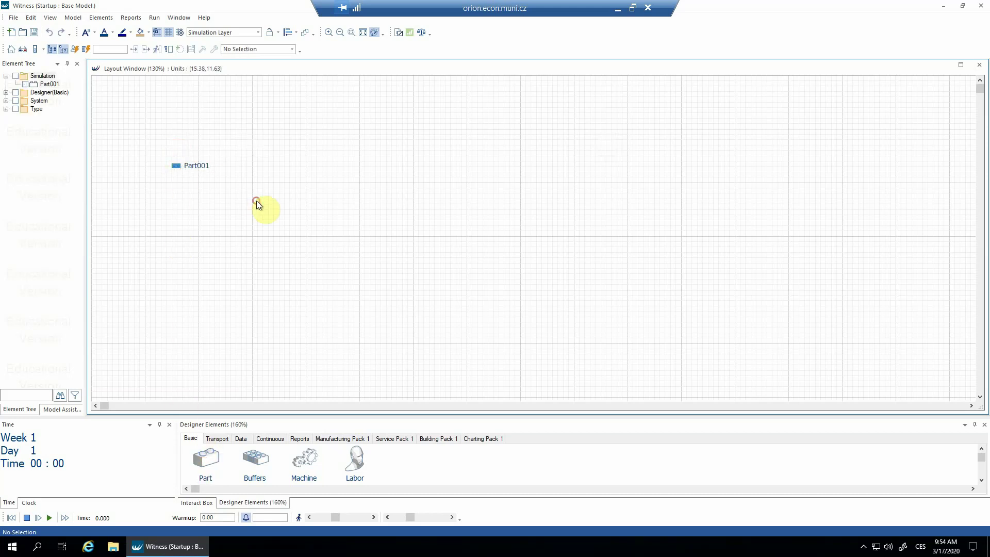
pyautogui.scroll(3, 301, 240)
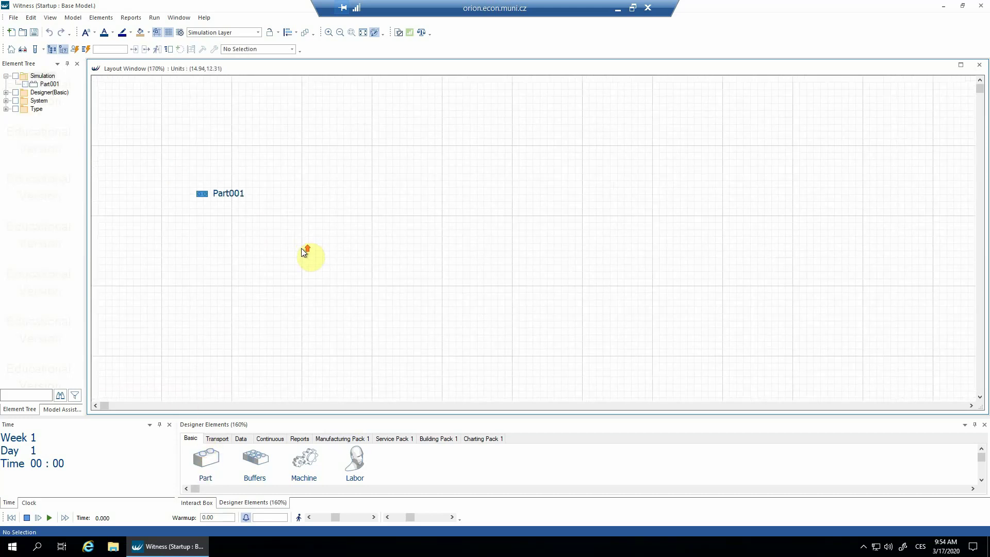
pyautogui.scroll(-1, 304, 254)
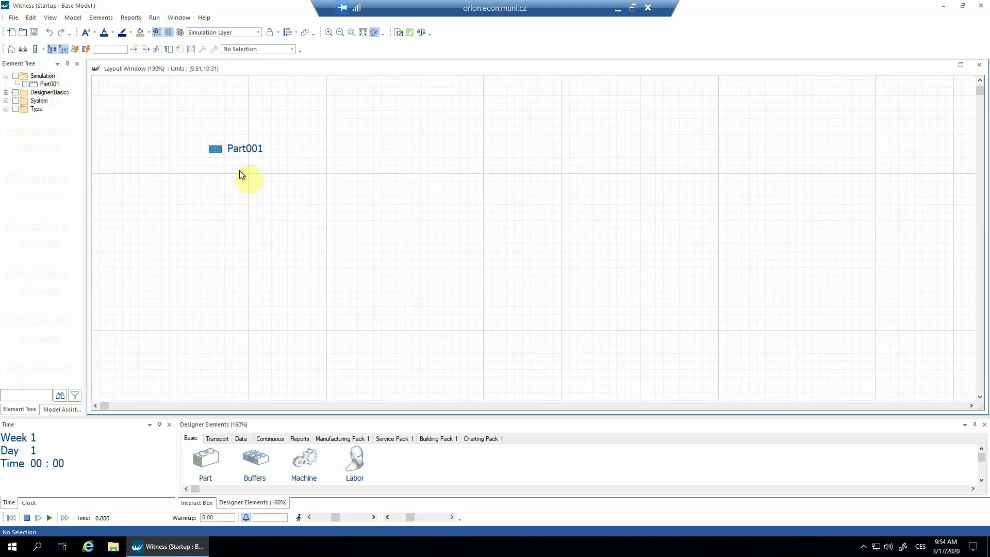
pyautogui.scroll(1, 348, 243)
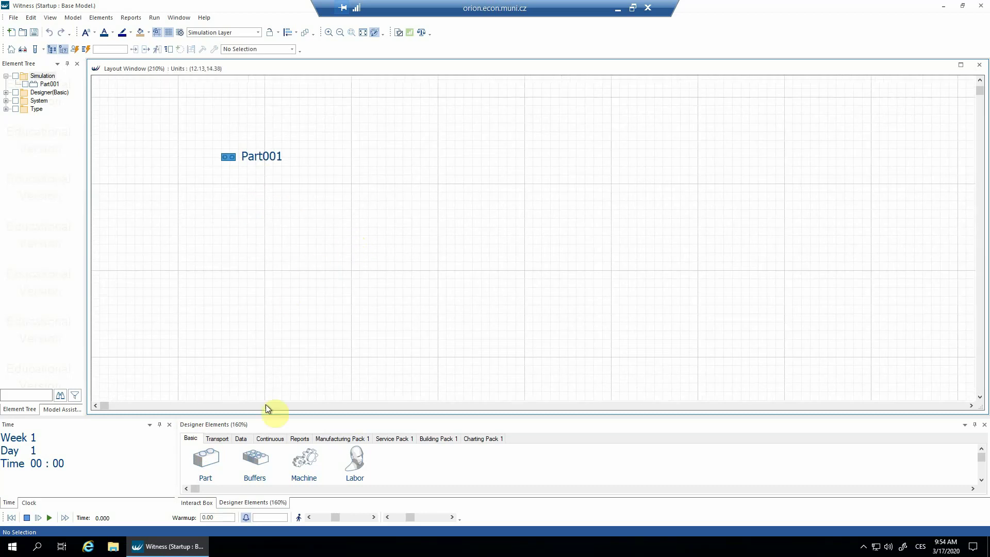
pyautogui.moveTo(216, 454); pyautogui.dragTo(230, 210)
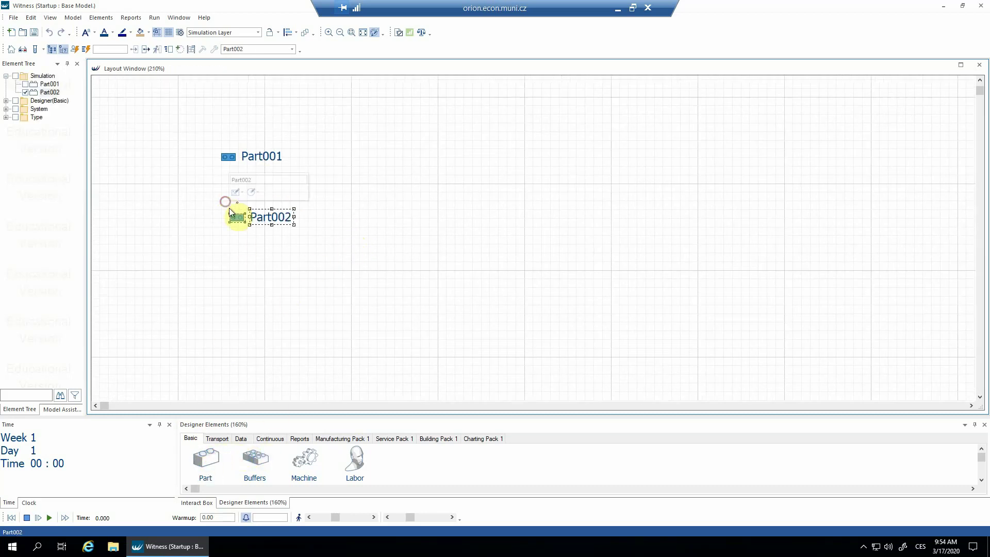
# - Add a buffer beside each of the two parts and place one machine beyond the buffers
pyautogui.click(258, 458)
pyautogui.click(360, 147)
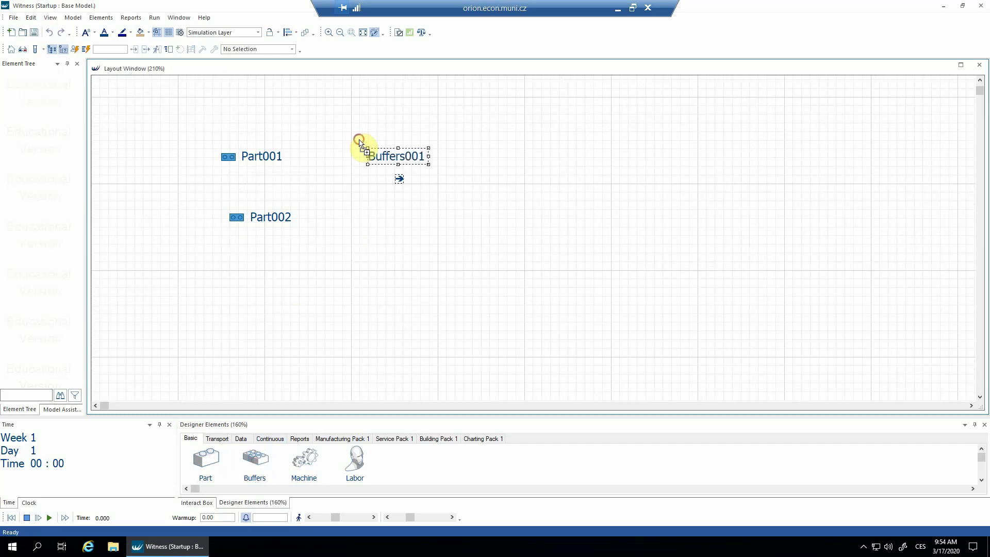
pyautogui.click(260, 467)
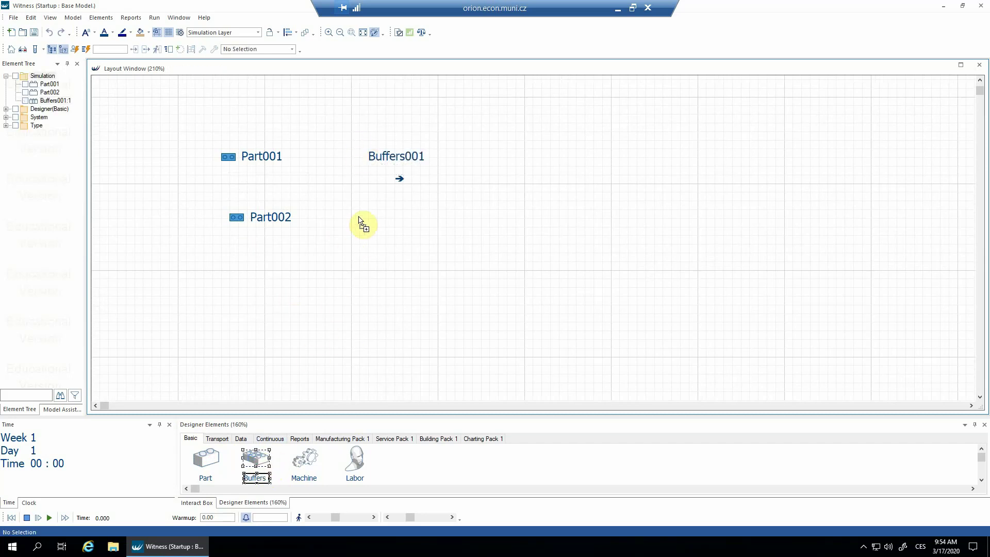
pyautogui.click(372, 209)
pyautogui.click(304, 459)
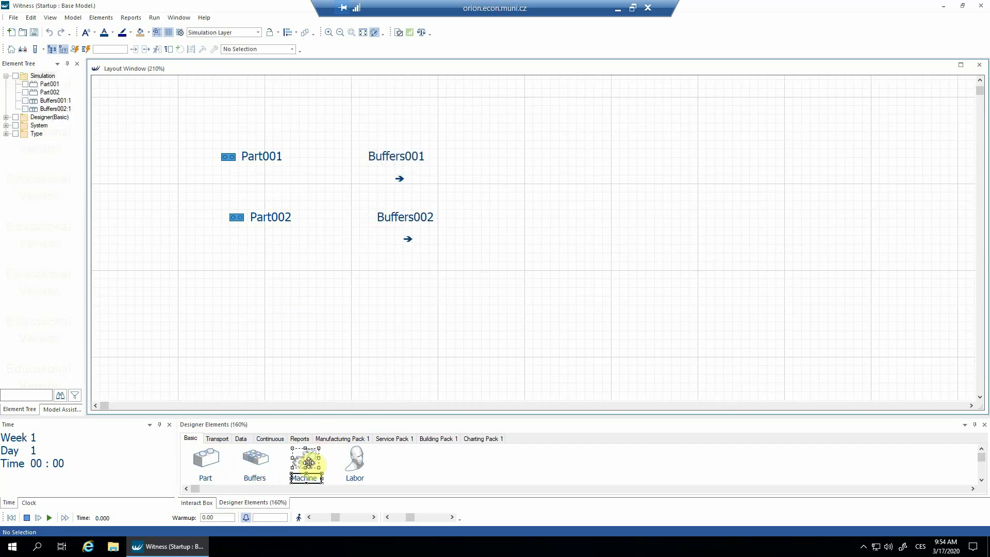
pyautogui.click(556, 168)
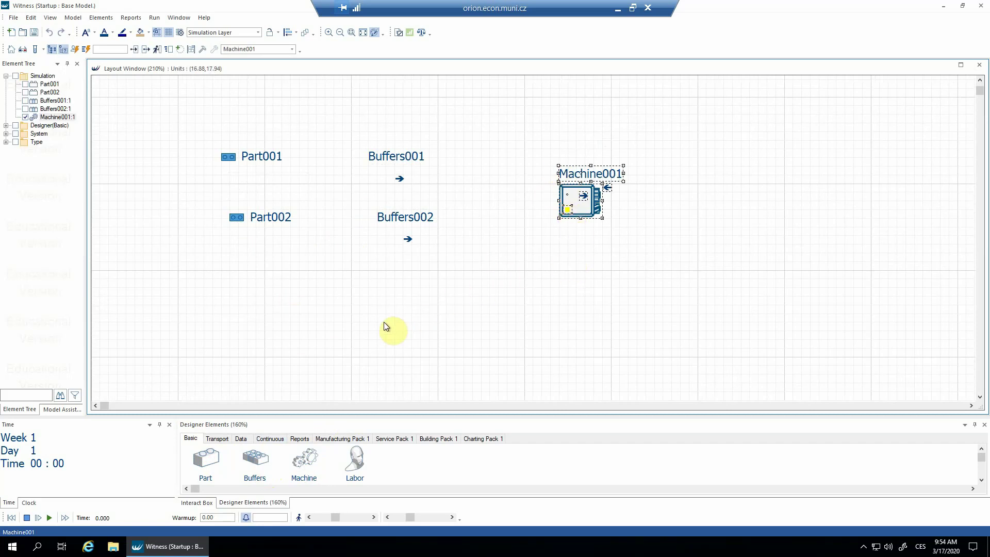
# - Set Part001's arrivals to Active with an inter arrival time of 1, keeping the lot size at 1
pyautogui.click(261, 156)
pyautogui.doubleClick(261, 157)
pyautogui.click(423, 260)
pyautogui.click(420, 276)
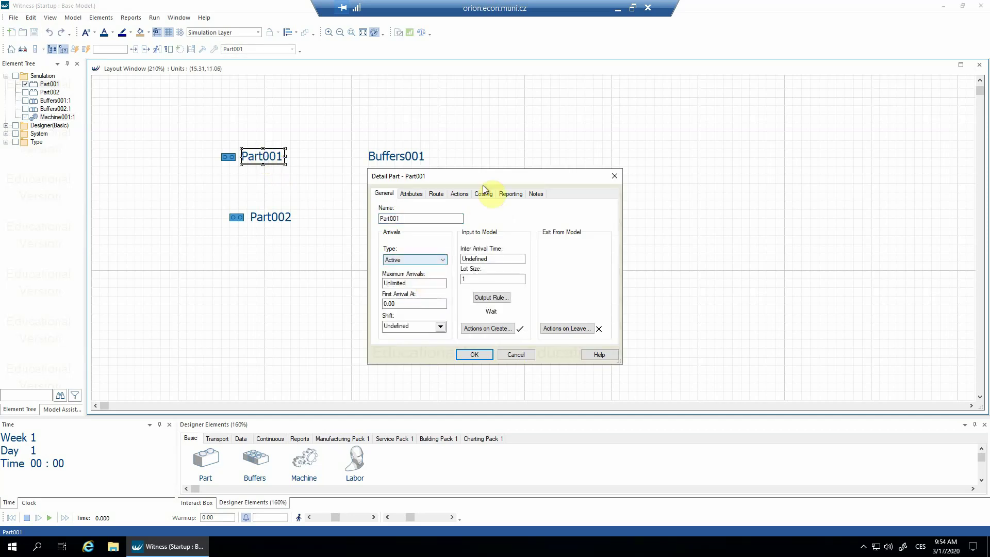
pyautogui.click(487, 261)
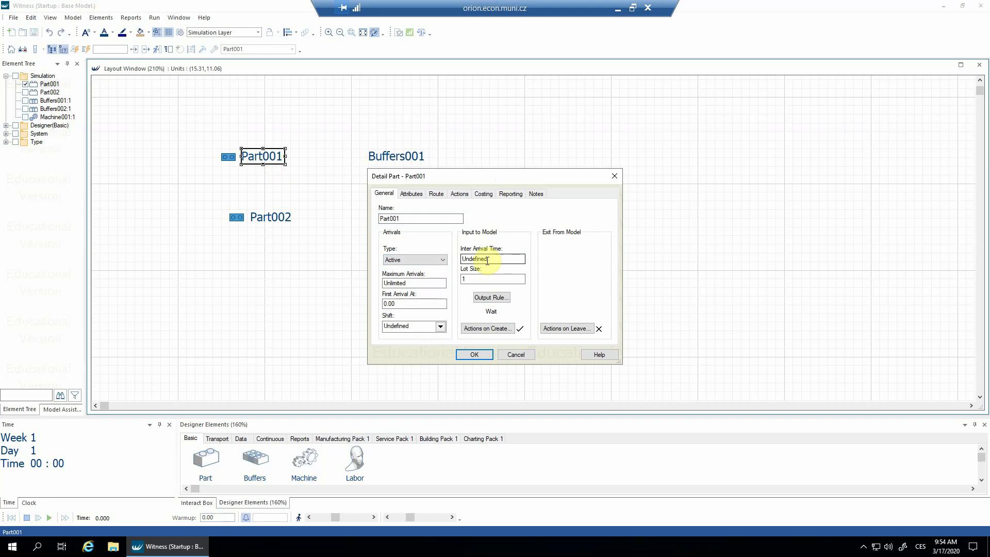
pyautogui.doubleClick(488, 259)
pyautogui.write('1')
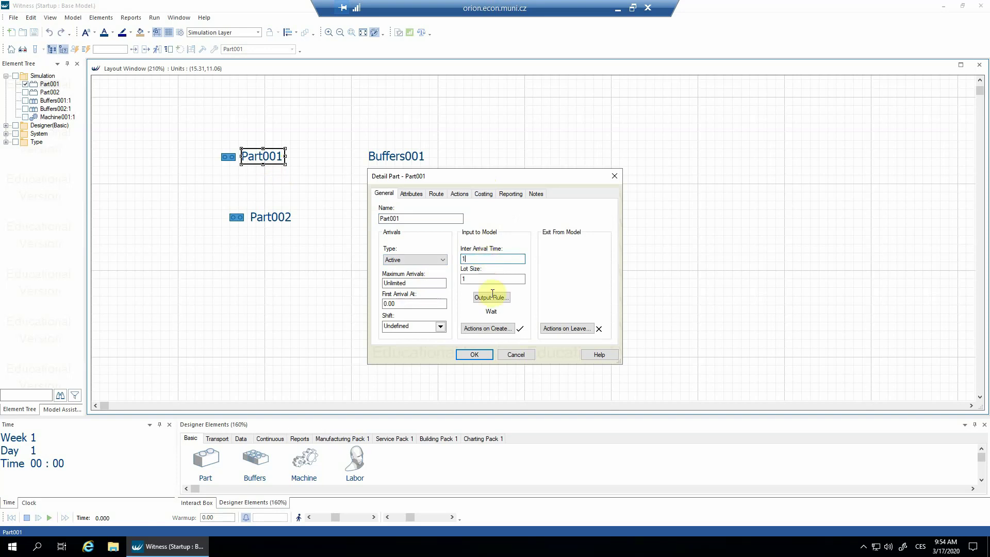
pyautogui.click(470, 280)
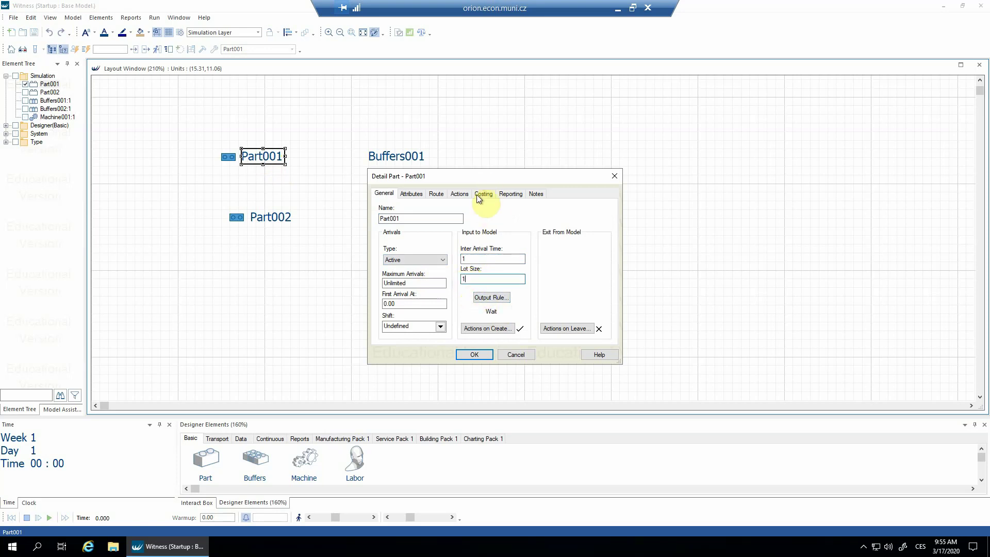
# - Replace Part001's output rule with "push to Buffers001" and accept the part's details
pyautogui.click(489, 297)
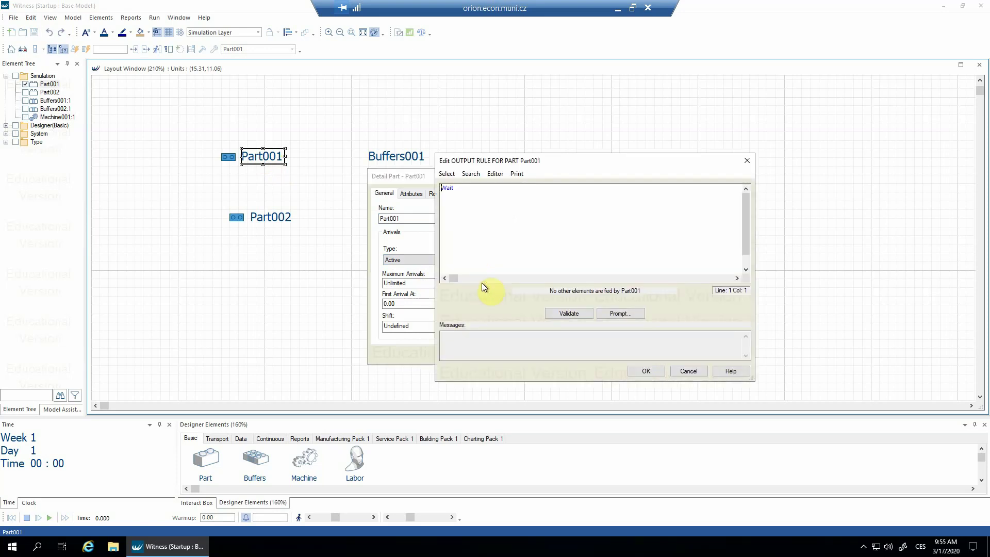
pyautogui.moveTo(491, 160); pyautogui.dragTo(599, 132)
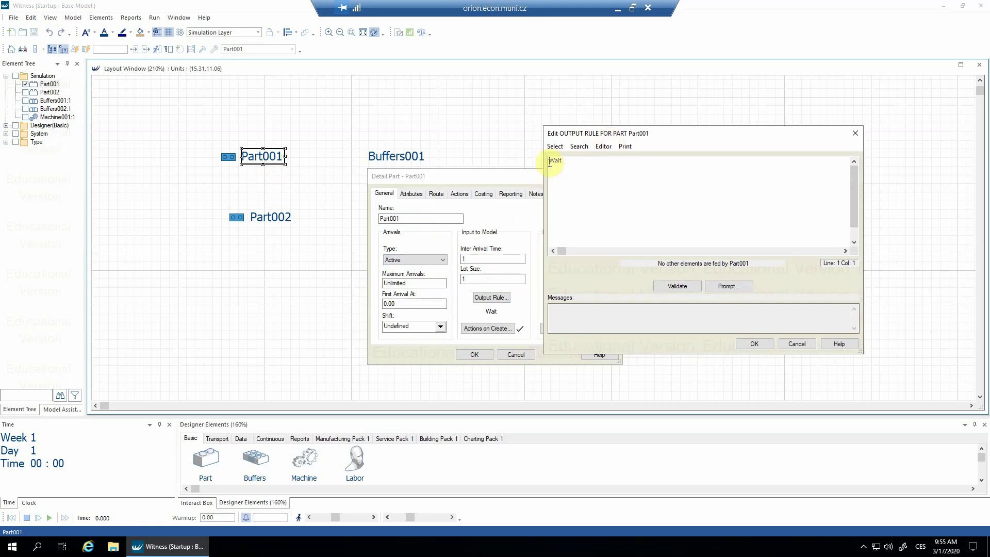
pyautogui.moveTo(552, 161); pyautogui.dragTo(570, 210)
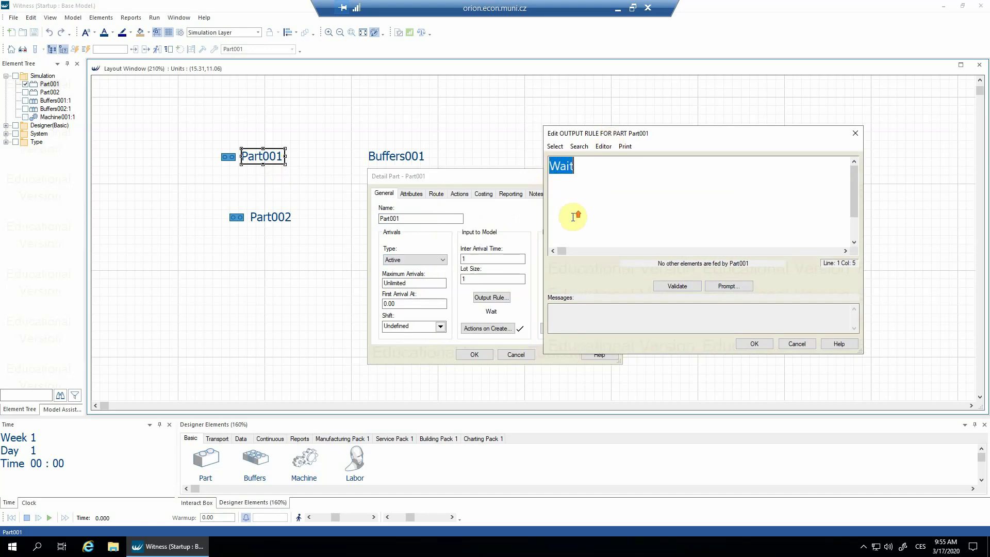
pyautogui.write('push to')
pyautogui.click(60, 101)
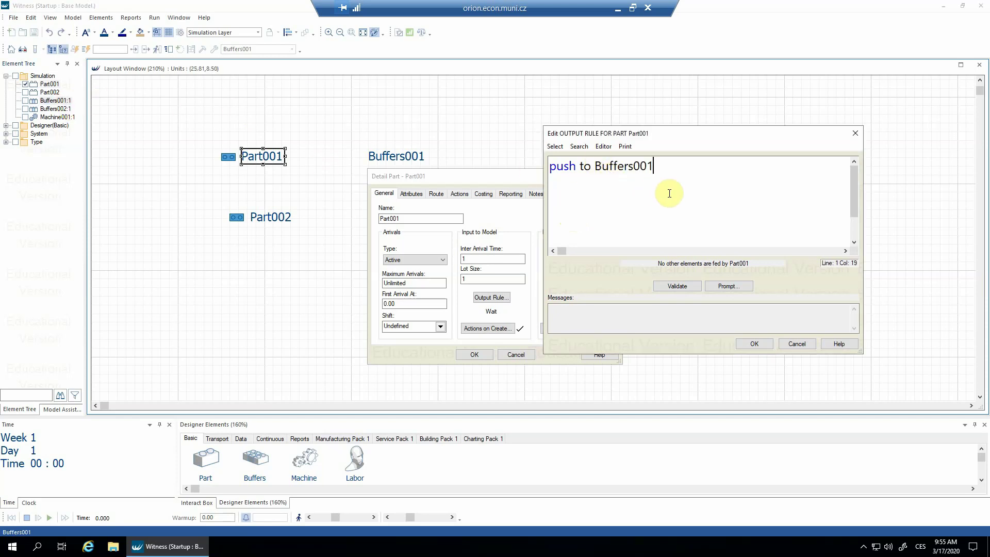
pyautogui.click(753, 343)
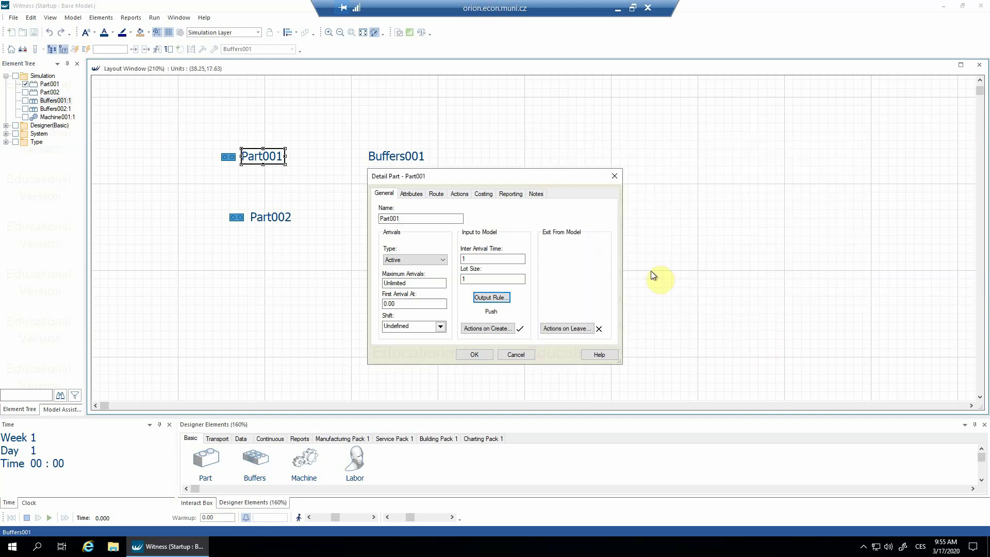
pyautogui.click(498, 260)
pyautogui.click(480, 177)
pyautogui.moveTo(583, 140); pyautogui.dragTo(594, 138)
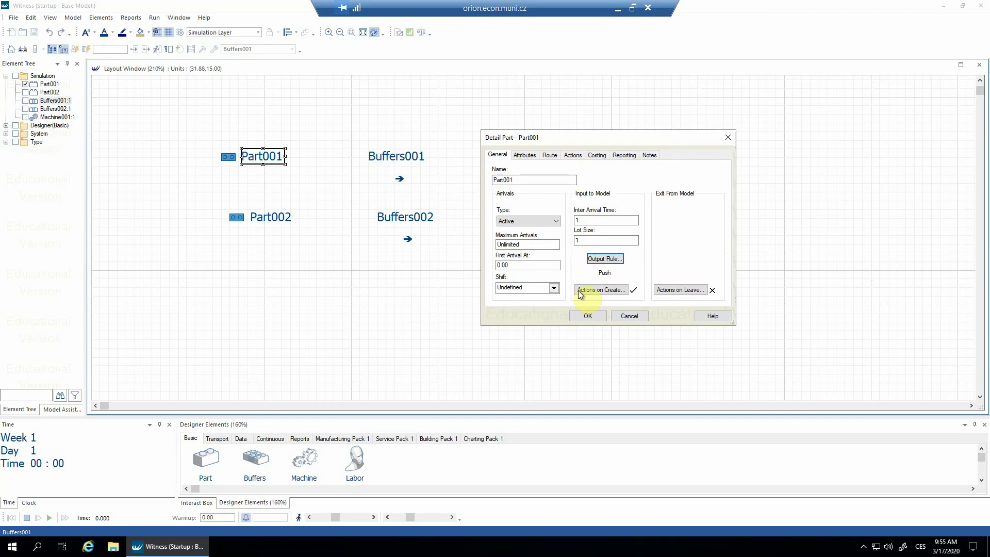
pyautogui.click(584, 317)
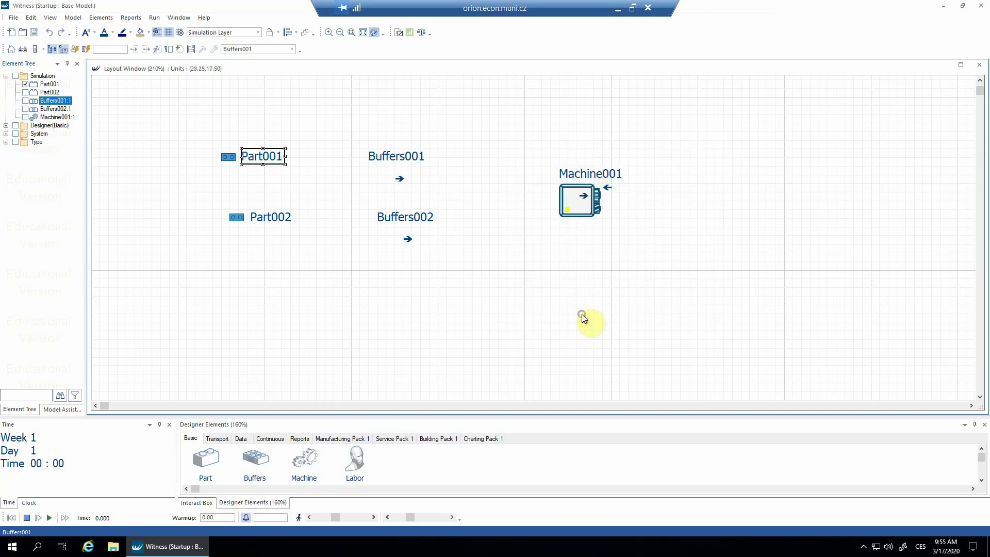
# - Set Part002's arrivals to Active with an inter arrival time of 5 and a lot size of 5
pyautogui.doubleClick(277, 217)
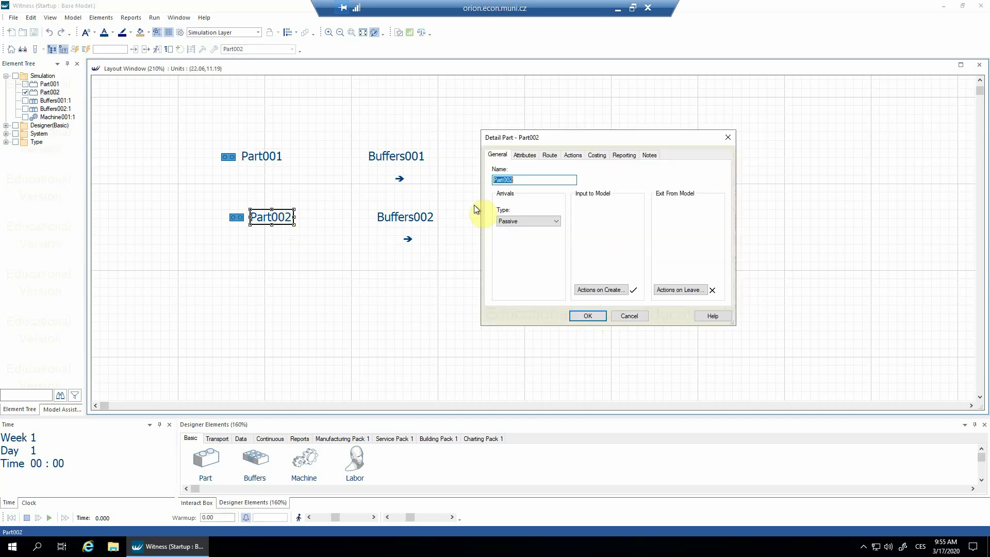
pyautogui.click(512, 221)
pyautogui.click(510, 239)
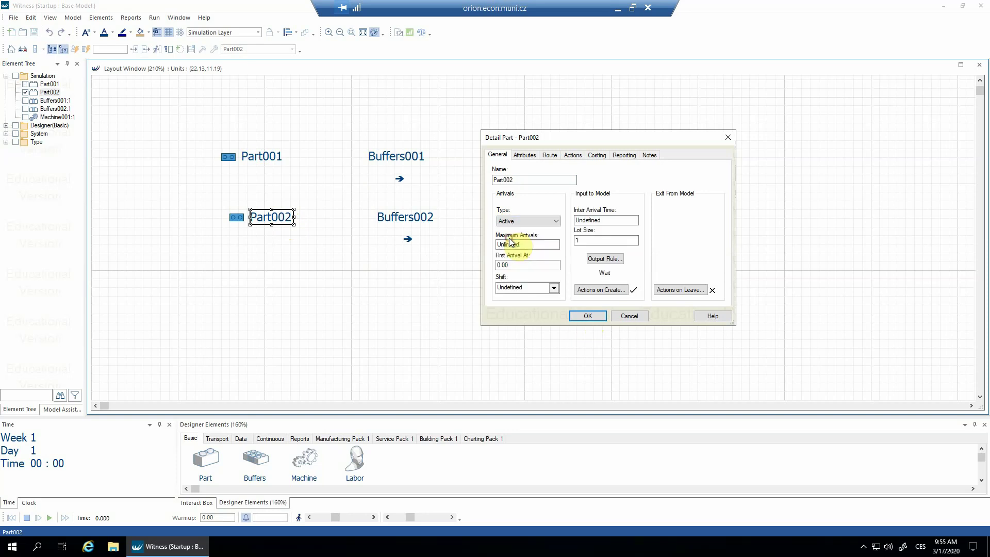
pyautogui.doubleClick(601, 220)
pyautogui.write('5')
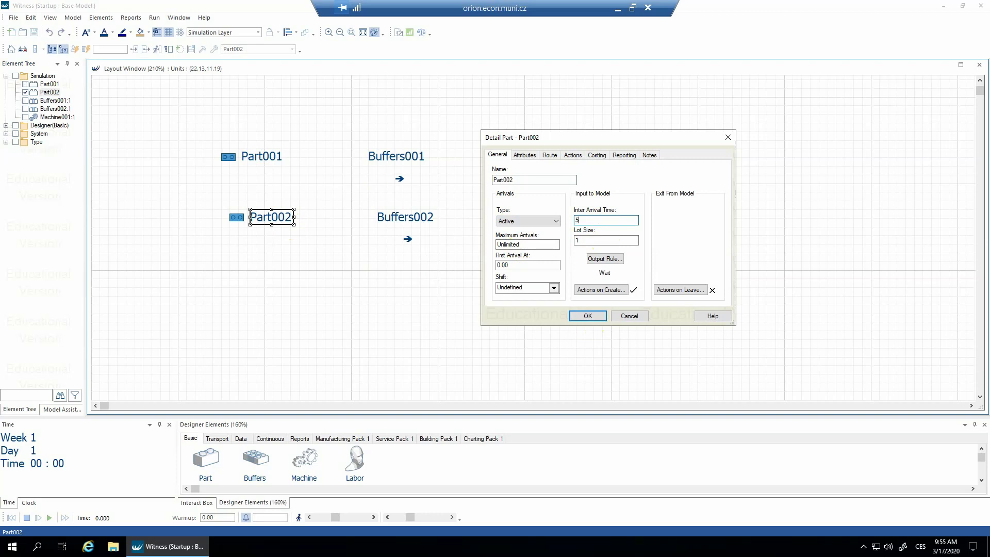
pyautogui.doubleClick(585, 240)
pyautogui.write('5')
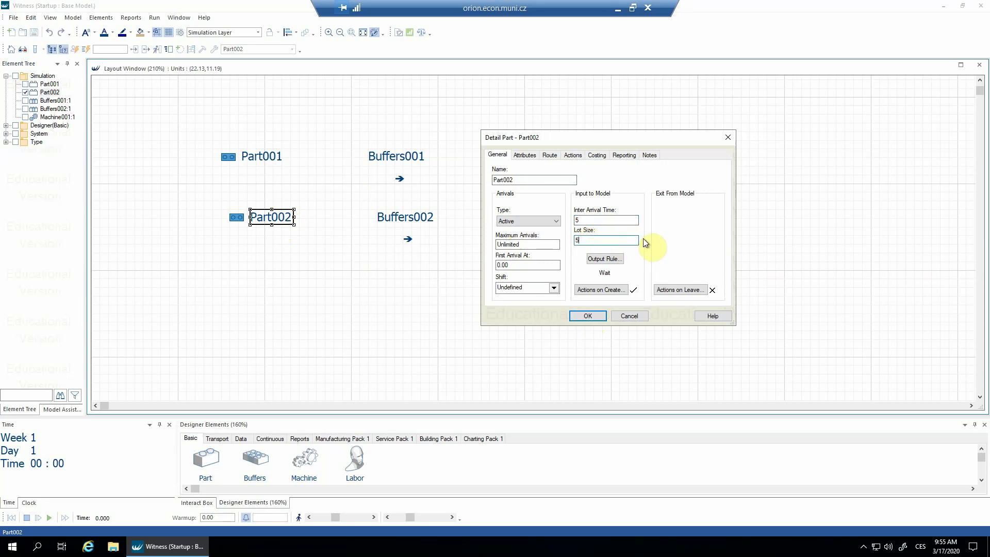
# - Replace Part002's output rule with "push Buffers002" and accept the part's details
pyautogui.click(606, 260)
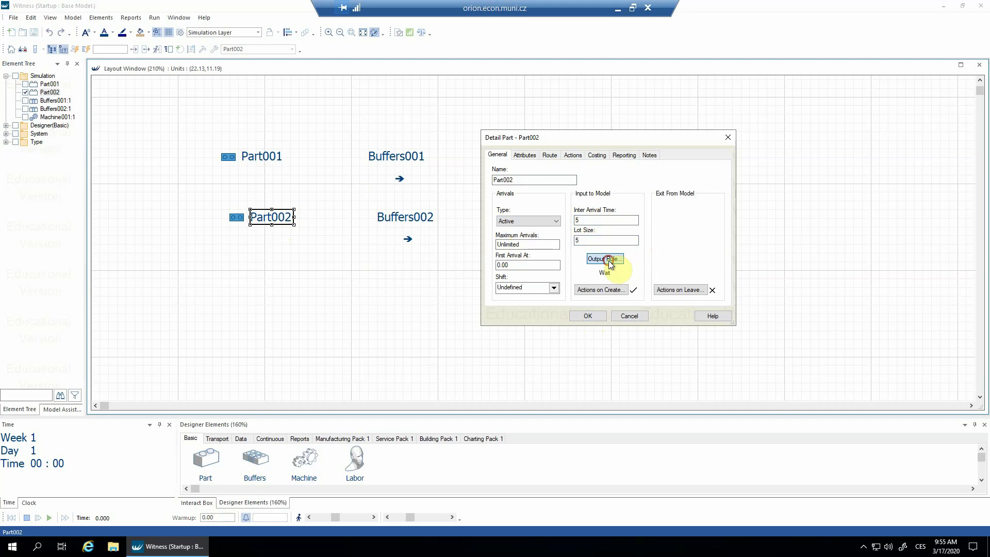
pyautogui.keyDown('ctrl'); pyautogui.scroll(3, 602, 216); pyautogui.keyUp('ctrl')
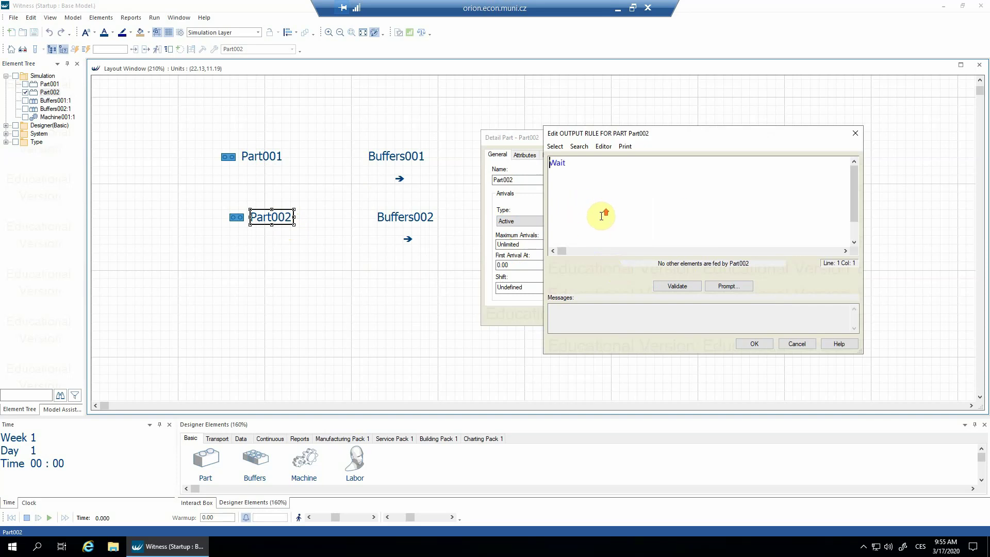
pyautogui.doubleClick(574, 172)
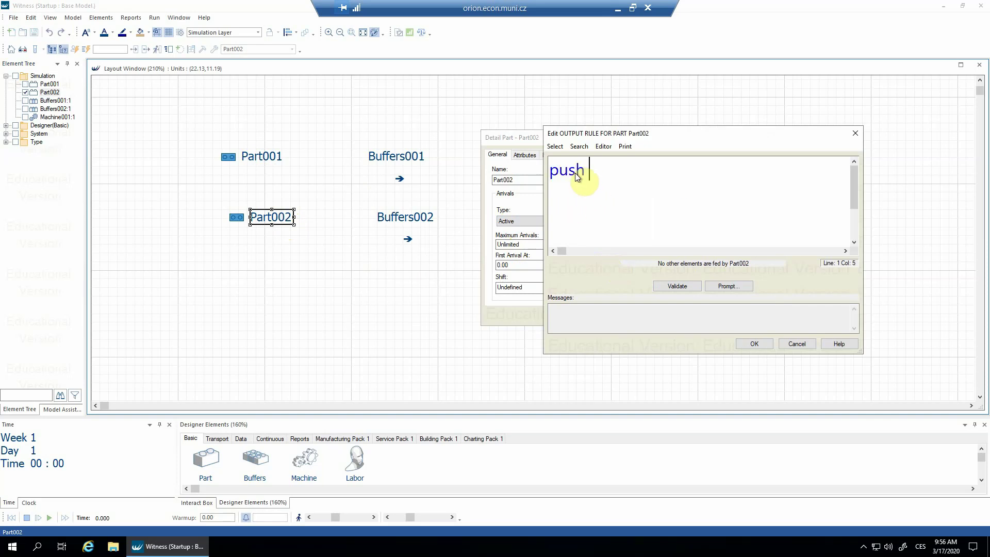
pyautogui.doubleClick(52, 110)
pyautogui.click(597, 212)
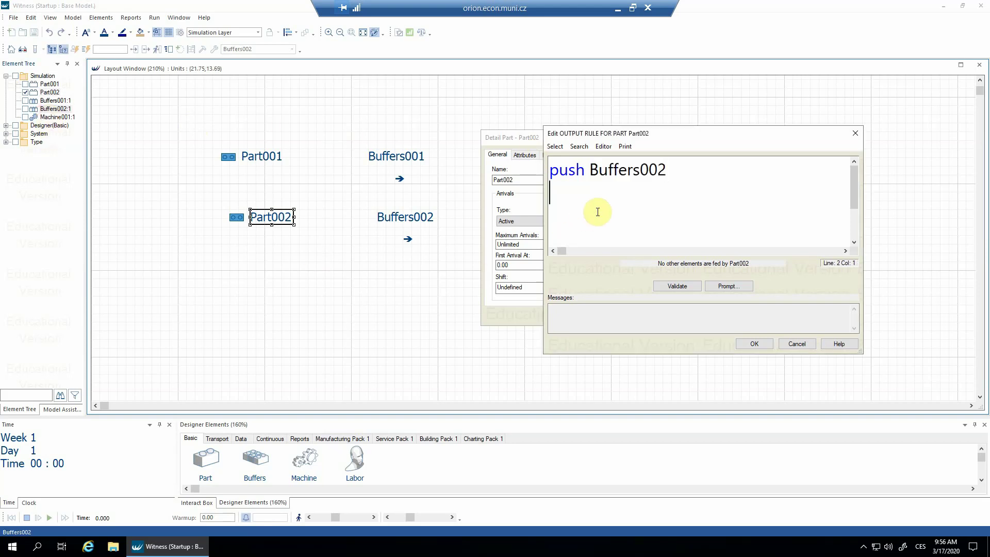
pyautogui.click(759, 341)
pyautogui.click(588, 316)
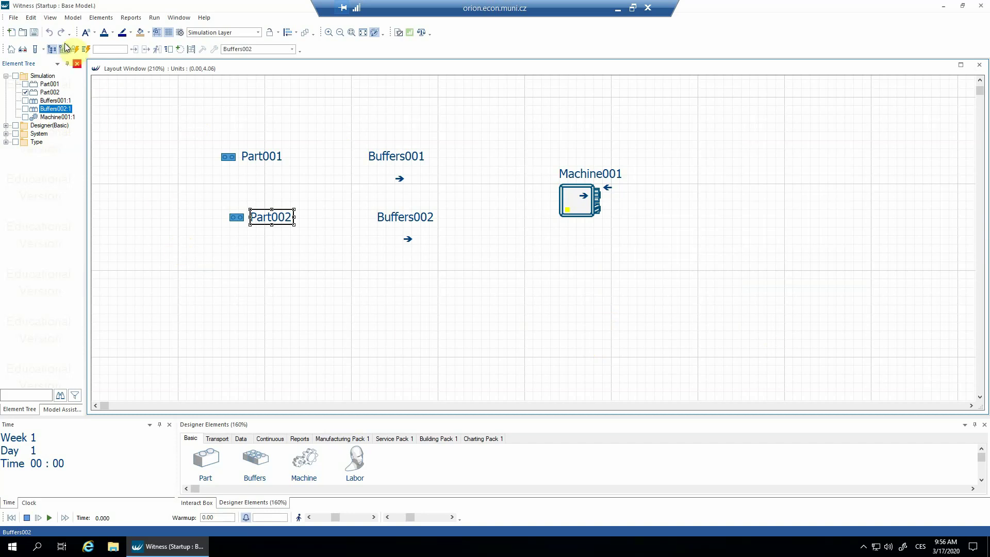
# - Display the element flow on the Simulation Layer with rule labels enabled
pyautogui.click(52, 19)
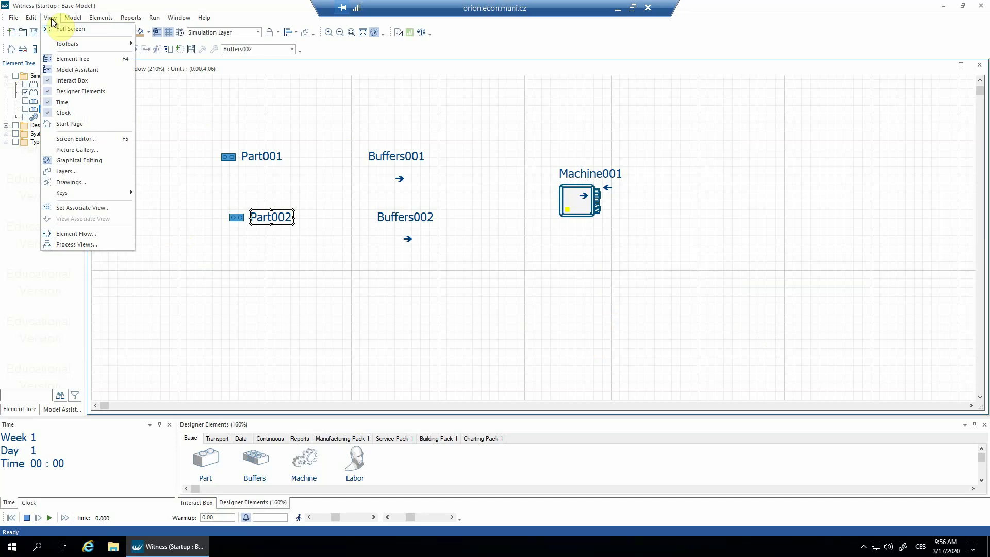
pyautogui.click(80, 234)
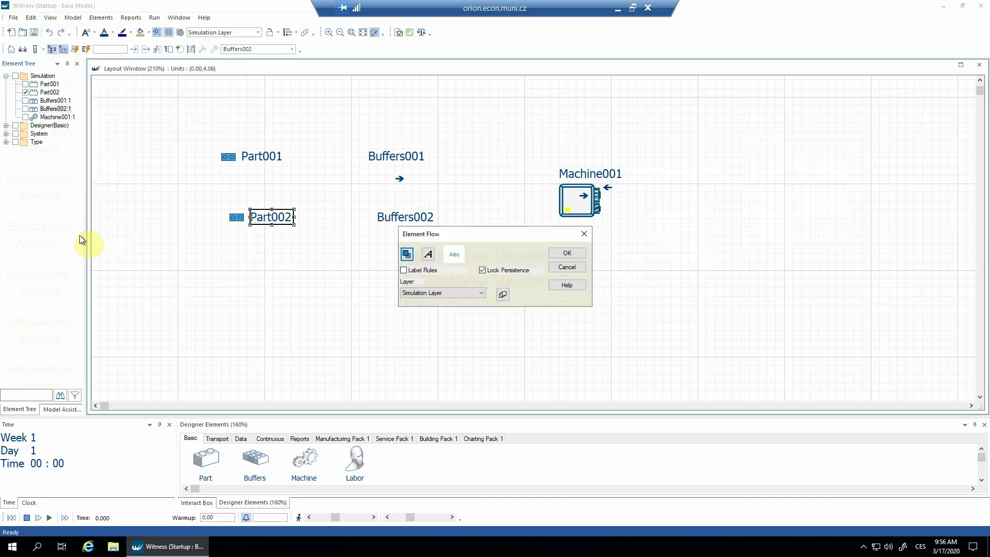
pyautogui.click(408, 271)
pyautogui.click(563, 253)
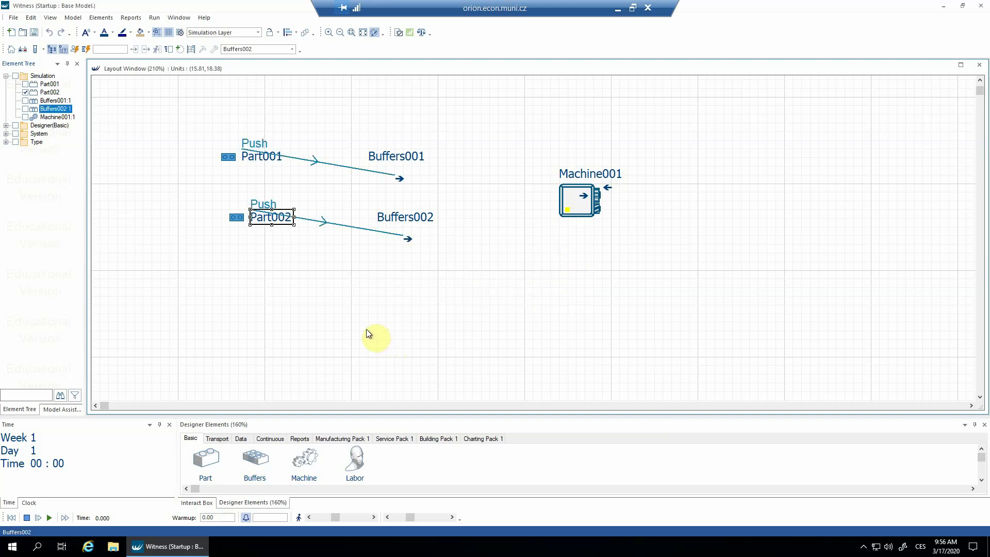
# - Set the capacity of Buffers001 to 10
pyautogui.doubleClick(395, 157)
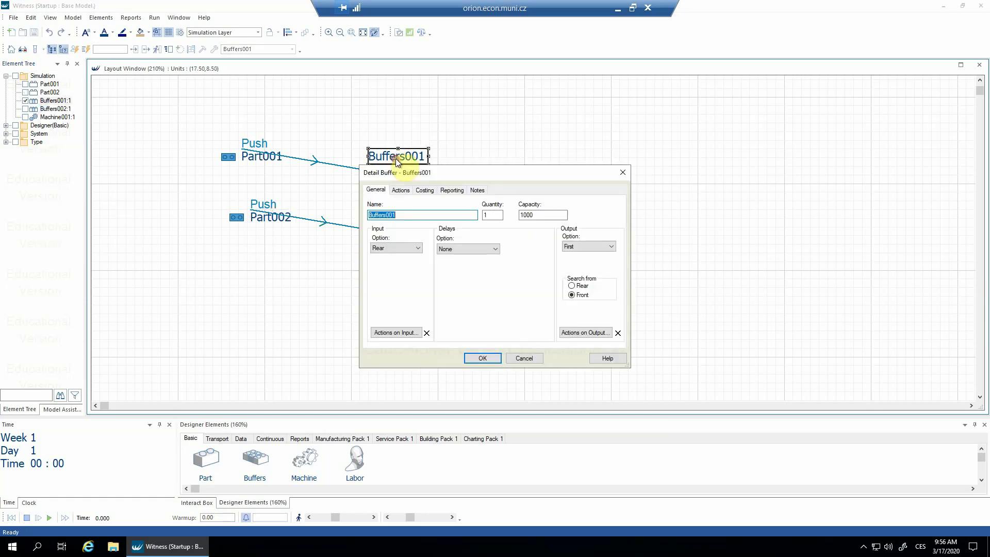
pyautogui.doubleClick(527, 215)
pyautogui.write('1')
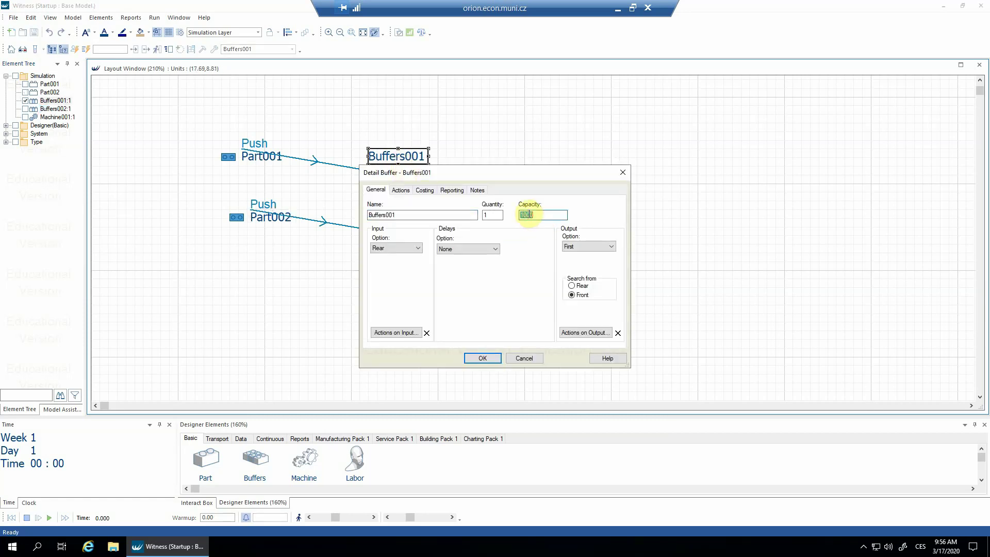
pyautogui.click(499, 355)
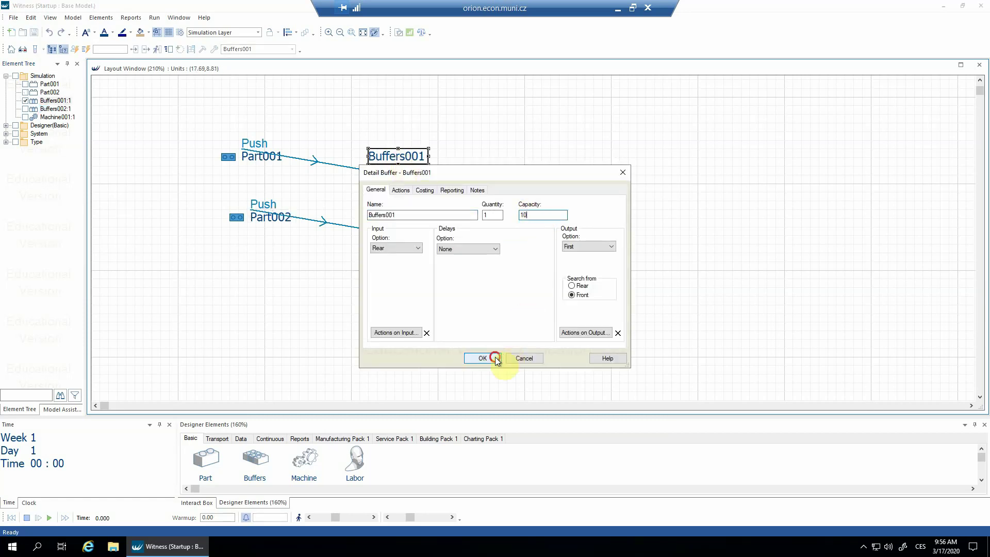
# - Set the capacity of Buffers002 to 10 and accept the buffer's details
pyautogui.doubleClick(436, 223)
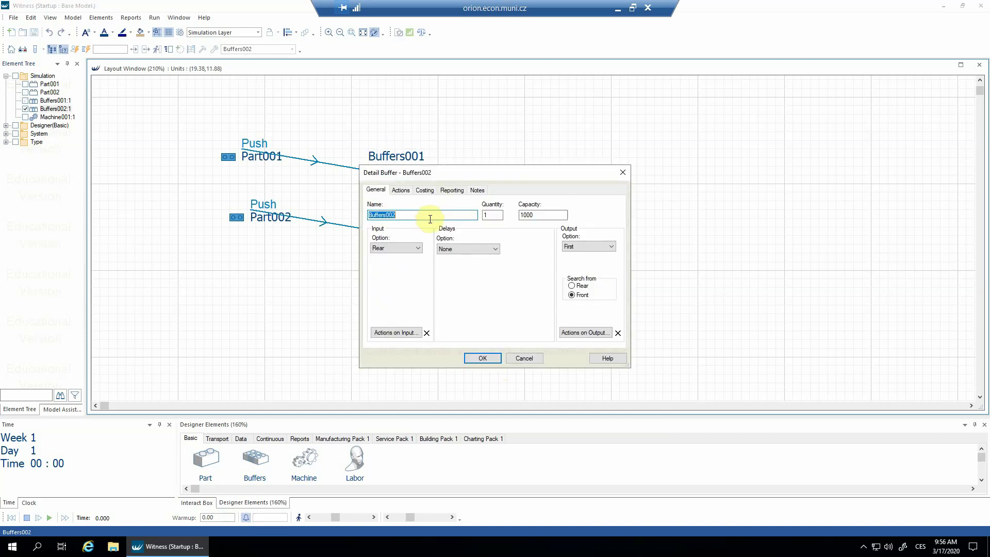
pyautogui.click(528, 214)
pyautogui.press('BackSpace')
pyautogui.press('BackSpace')
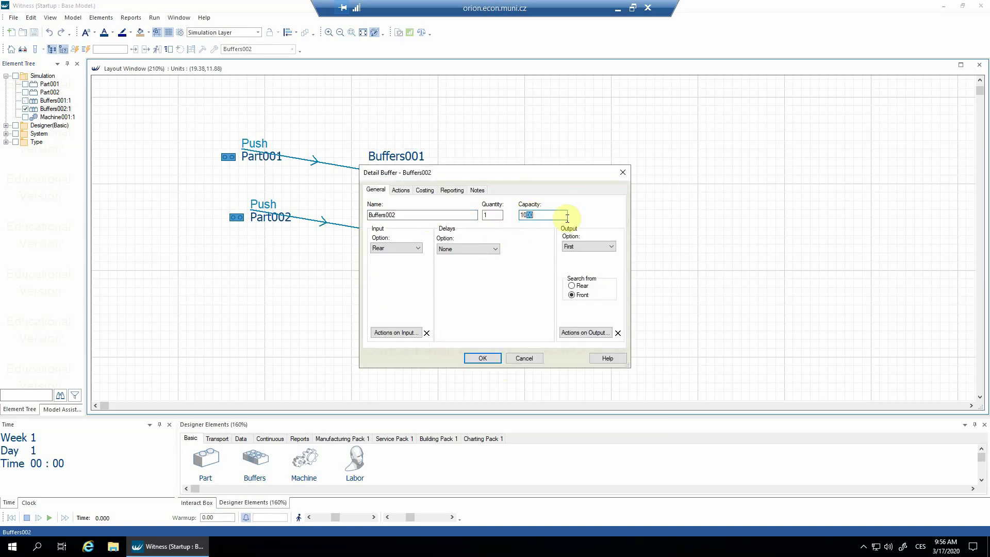
pyautogui.click(491, 358)
pyautogui.click(489, 299)
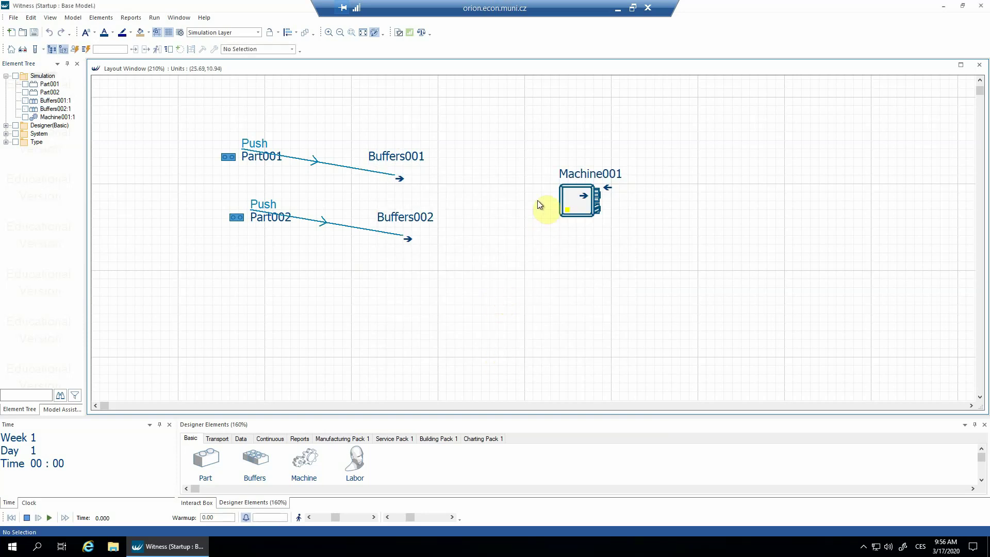
# - Give Machine001 a cycle time of 5 and rename it Assembly
pyautogui.doubleClick(567, 178)
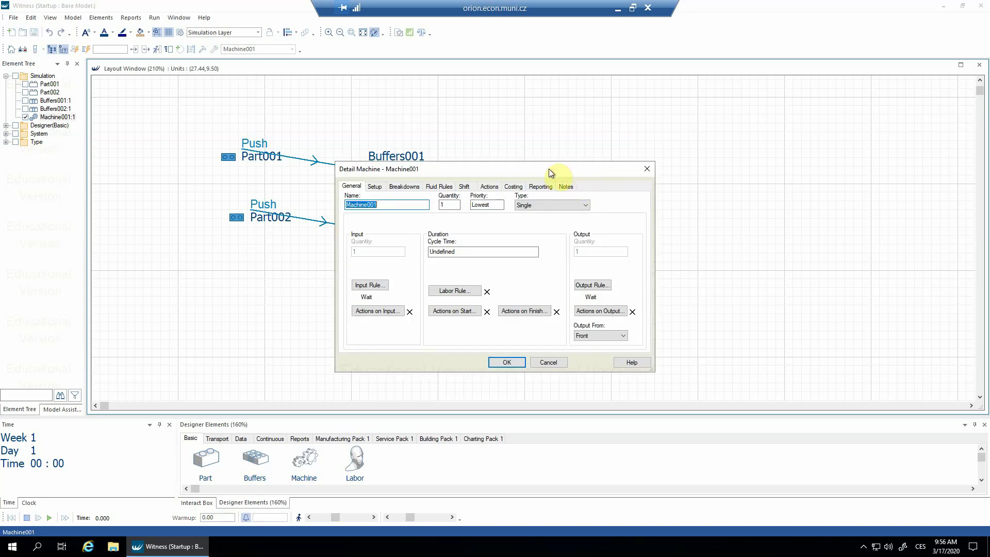
pyautogui.doubleClick(446, 251)
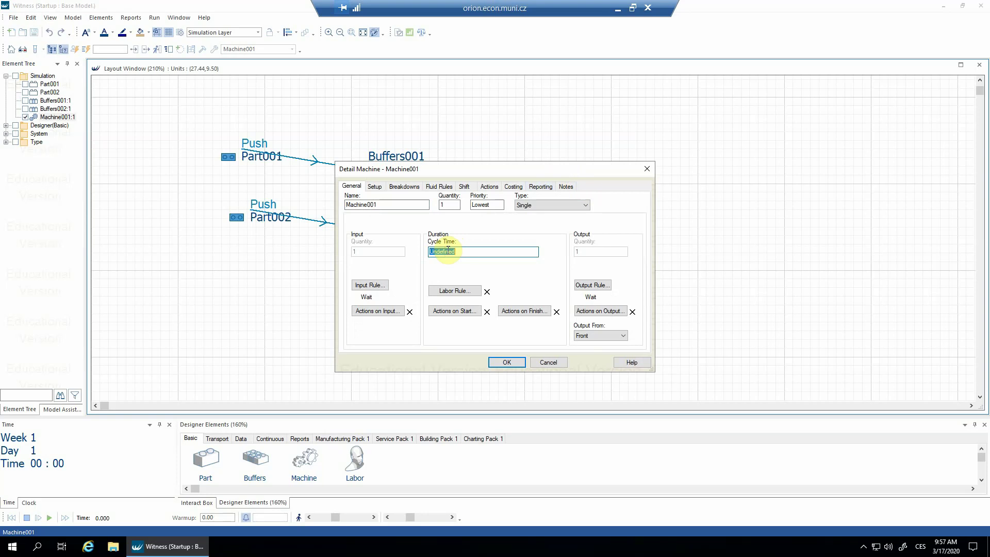
pyautogui.write('5')
pyautogui.doubleClick(393, 204)
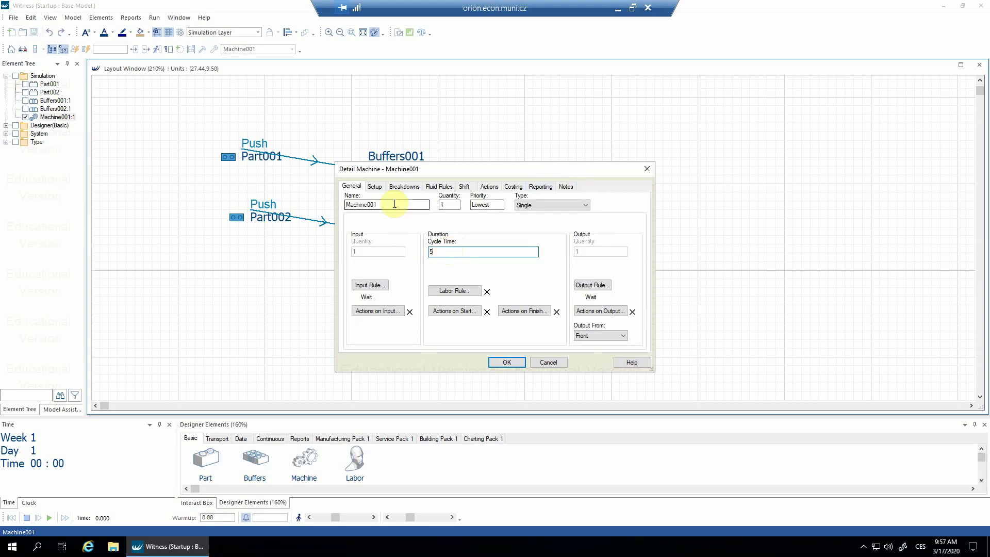
pyautogui.write('Assembly')
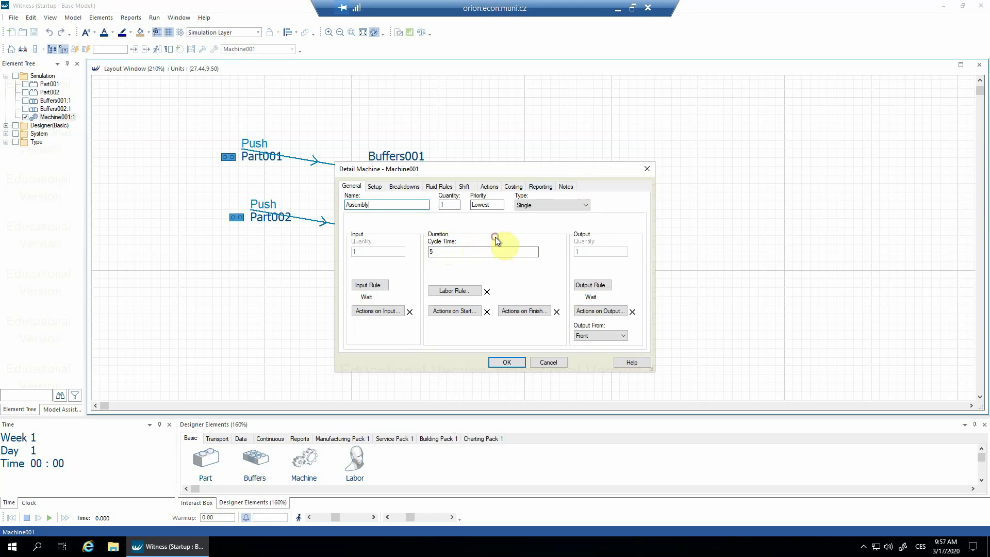
# - Replace the machine's output rule with "push to ship", validate it, and accept the machine's details
pyautogui.click(585, 286)
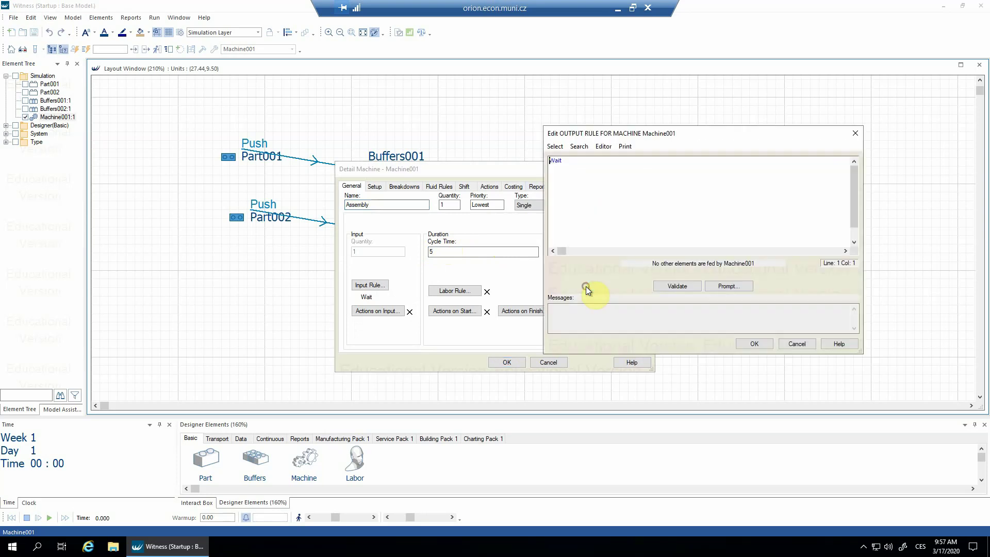
pyautogui.scroll(3, 596, 211)
pyautogui.scroll(1, 595, 211)
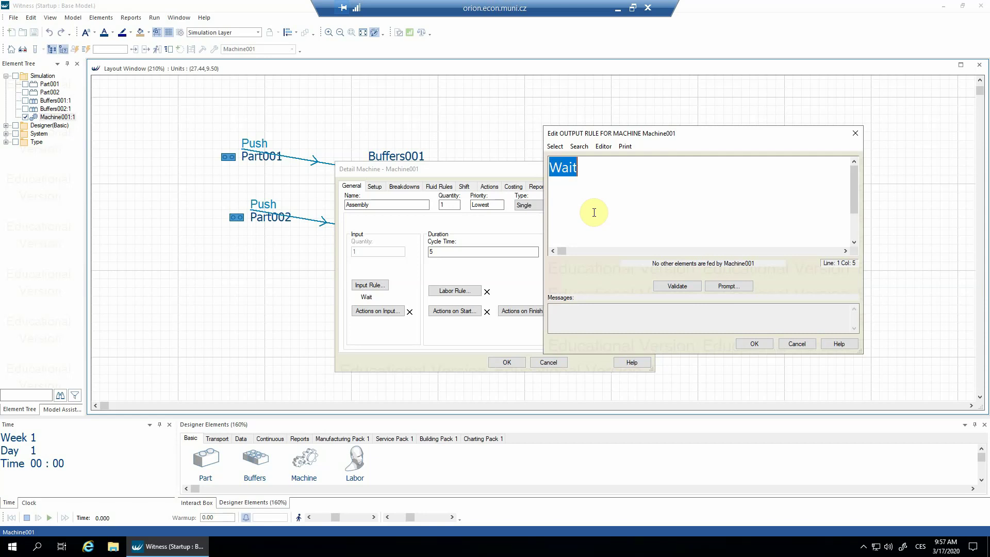
pyautogui.write('push')
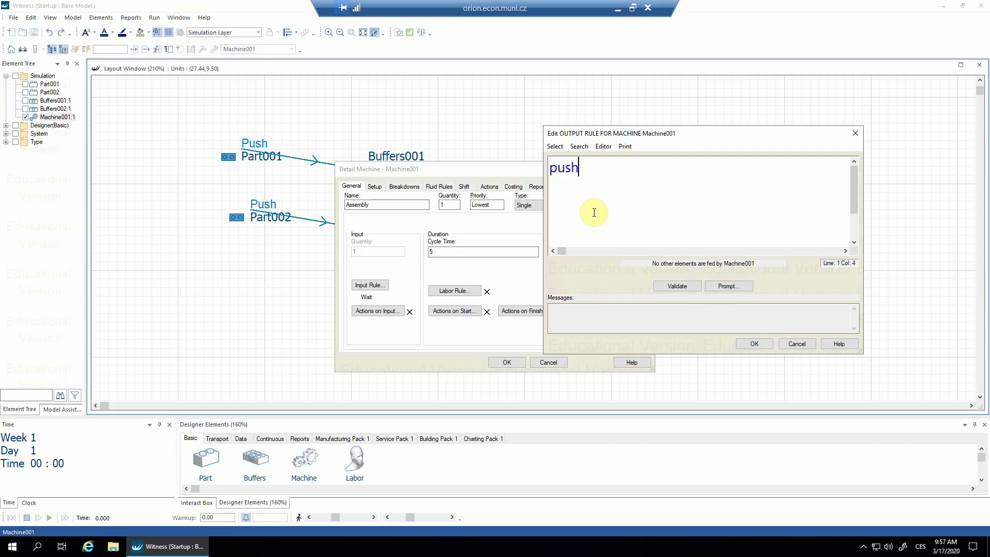
pyautogui.write(' to ship')
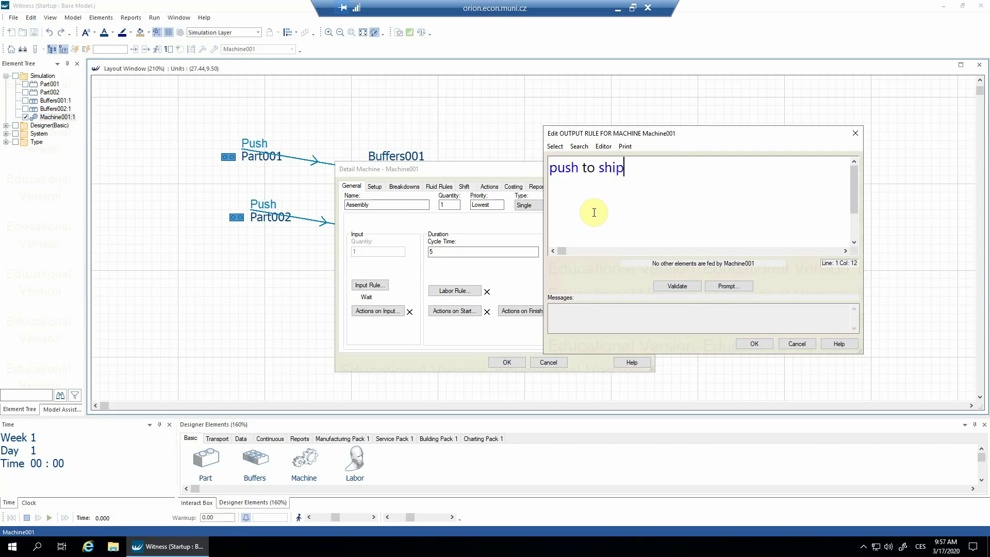
pyautogui.click(670, 286)
pyautogui.click(754, 344)
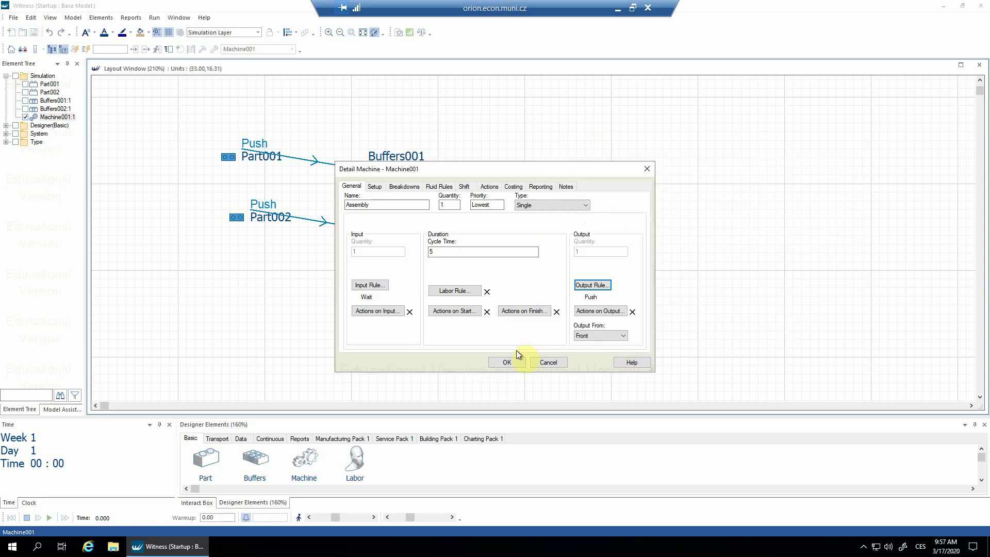
pyautogui.click(507, 362)
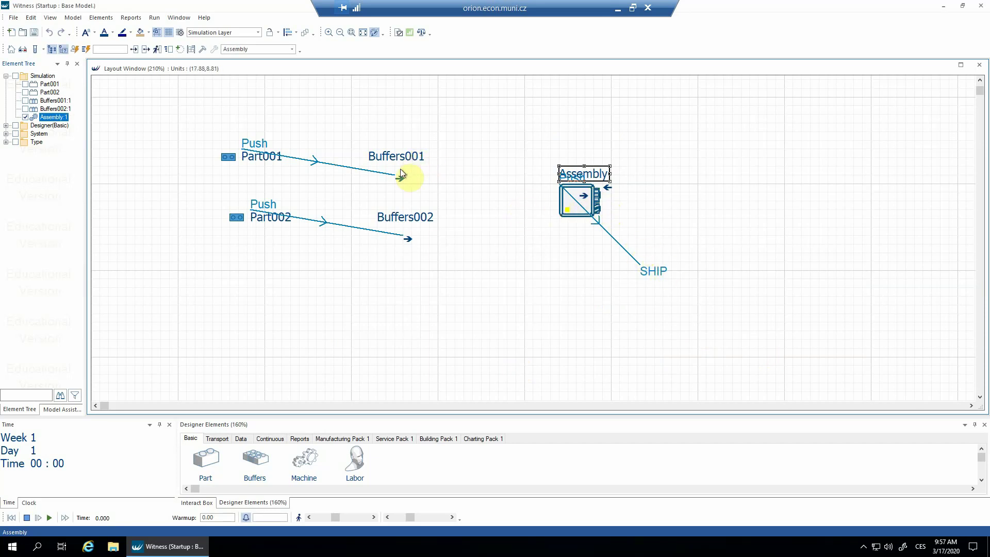
# - Change the Assembly machine's type to Assembly and set its input quantity to 2
pyautogui.doubleClick(582, 202)
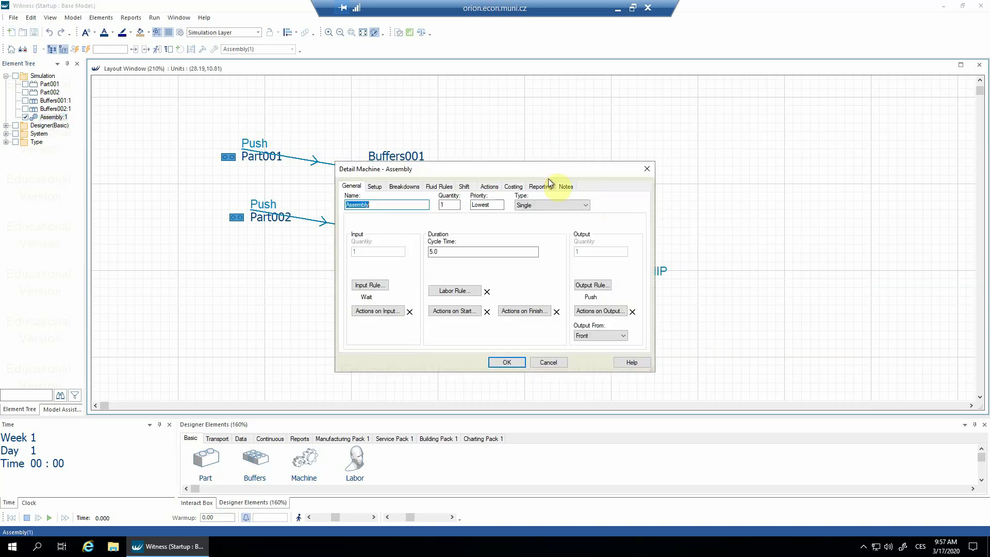
pyautogui.click(528, 169)
pyautogui.moveTo(498, 155); pyautogui.dragTo(458, 126)
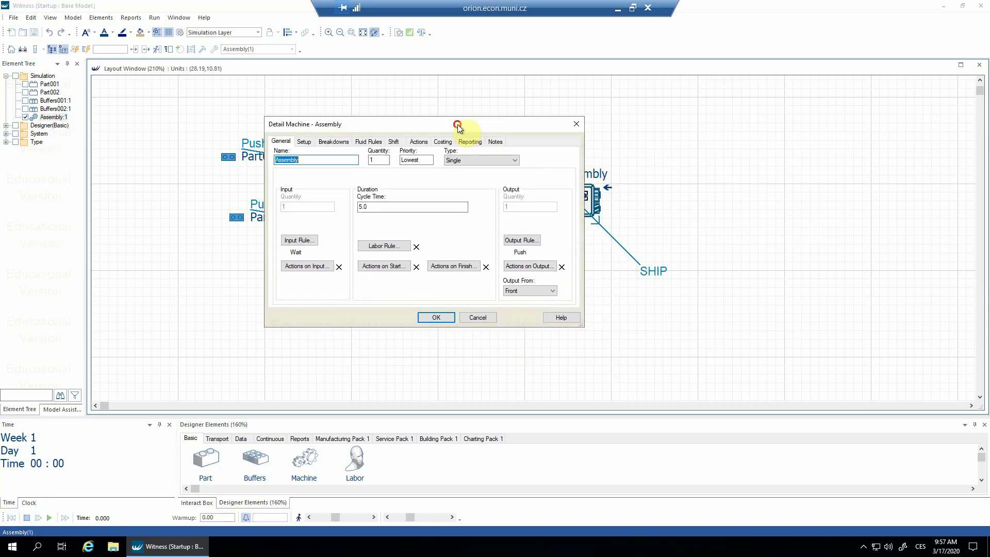
pyautogui.click(462, 161)
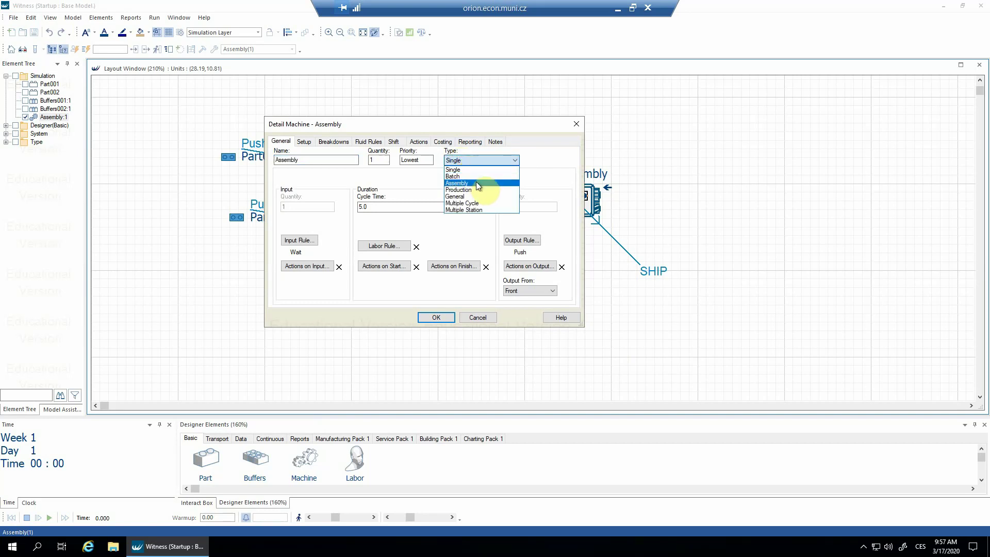
pyautogui.click(475, 183)
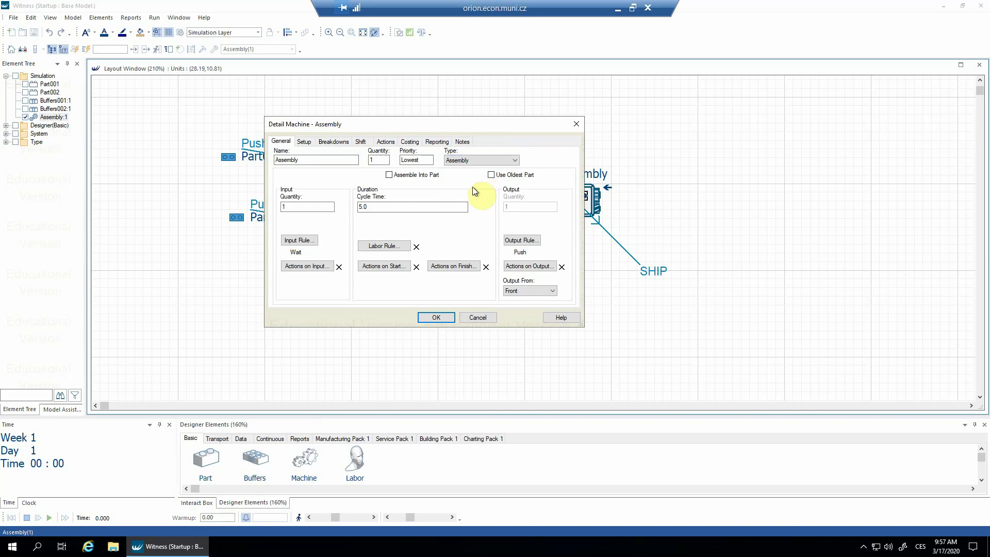
pyautogui.click(291, 205)
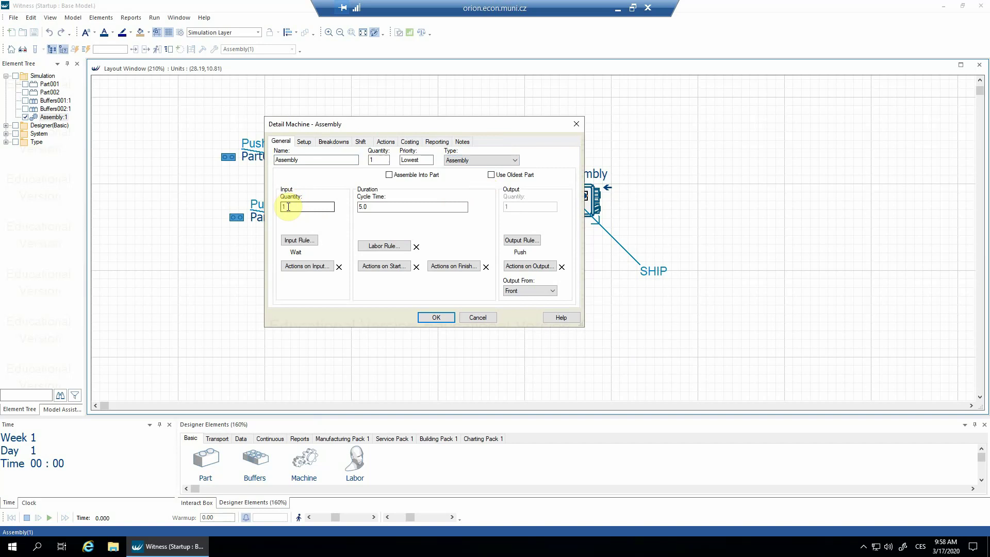
pyautogui.doubleClick(288, 207)
pyautogui.write('2')
# - Begin the Assembly machine's input rule with "sequence /Wait"
pyautogui.click(298, 240)
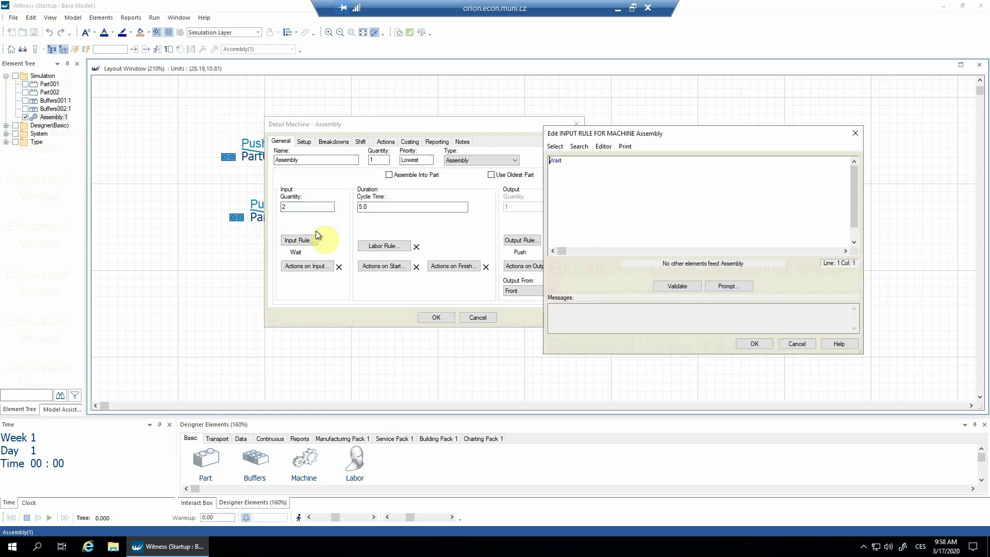
pyautogui.press('Right')
pyautogui.scroll(2, 569, 199)
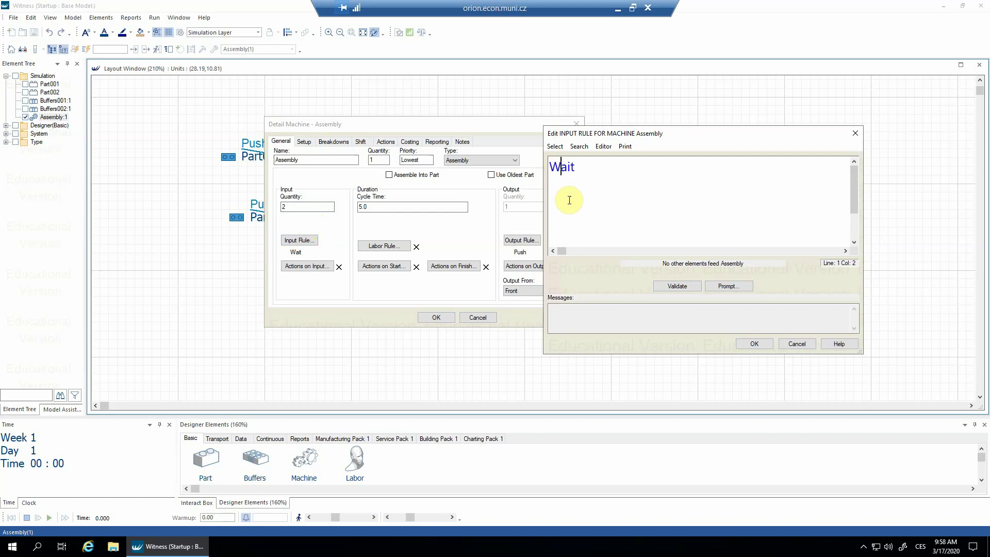
pyautogui.scroll(2, 569, 200)
pyautogui.press('Left')
pyautogui.write('sequi')
pyautogui.press('BackSpace')
pyautogui.write('ence ')
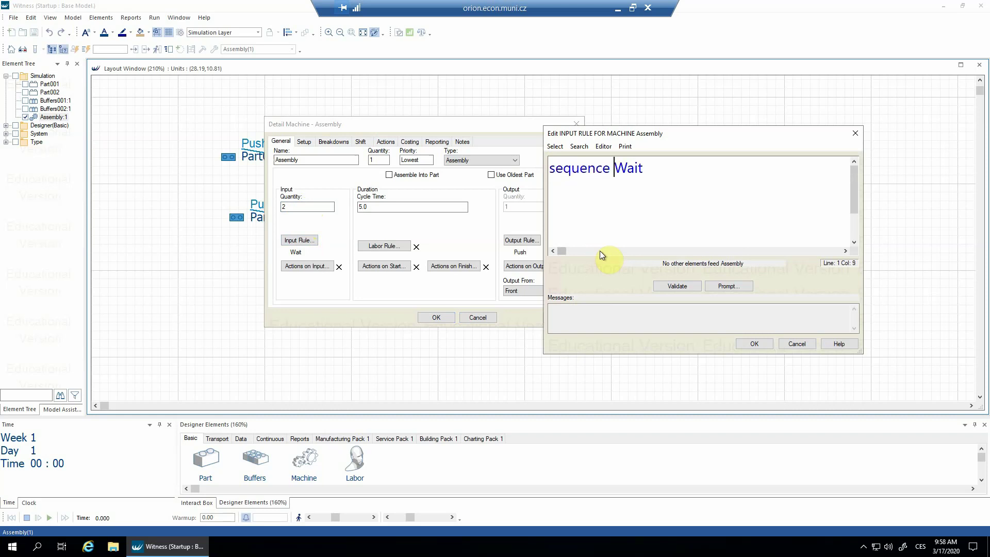
pyautogui.write('/')
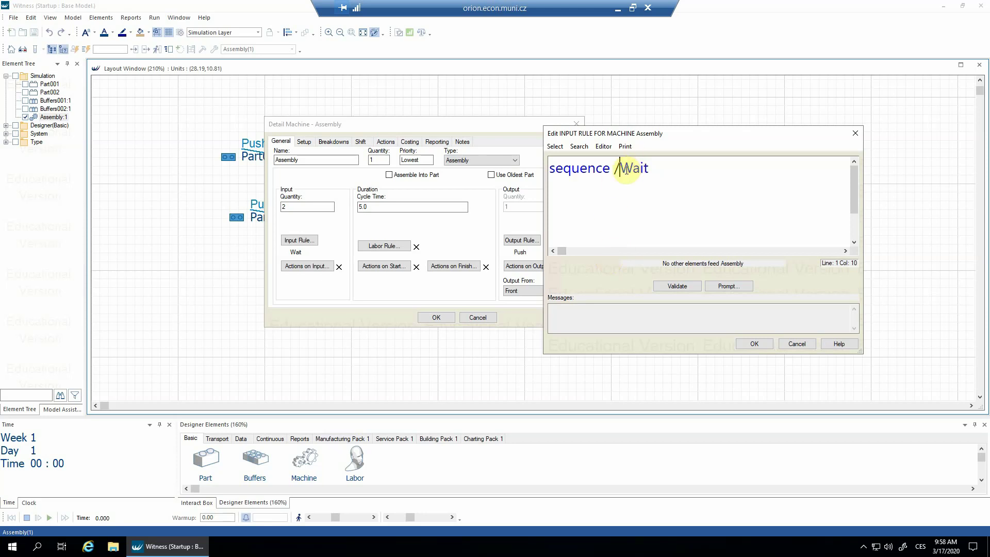
pyautogui.moveTo(620, 167); pyautogui.dragTo(648, 168)
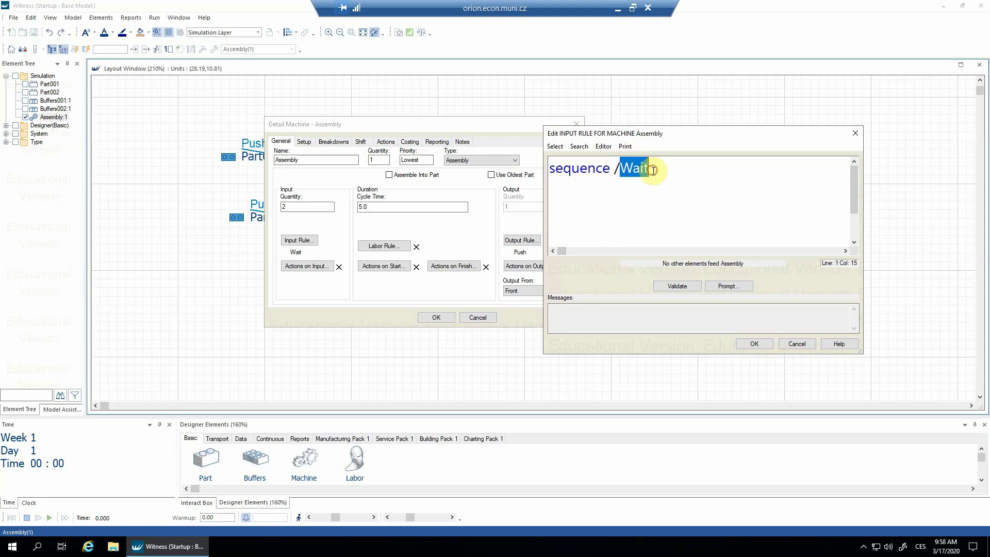
pyautogui.click(610, 168)
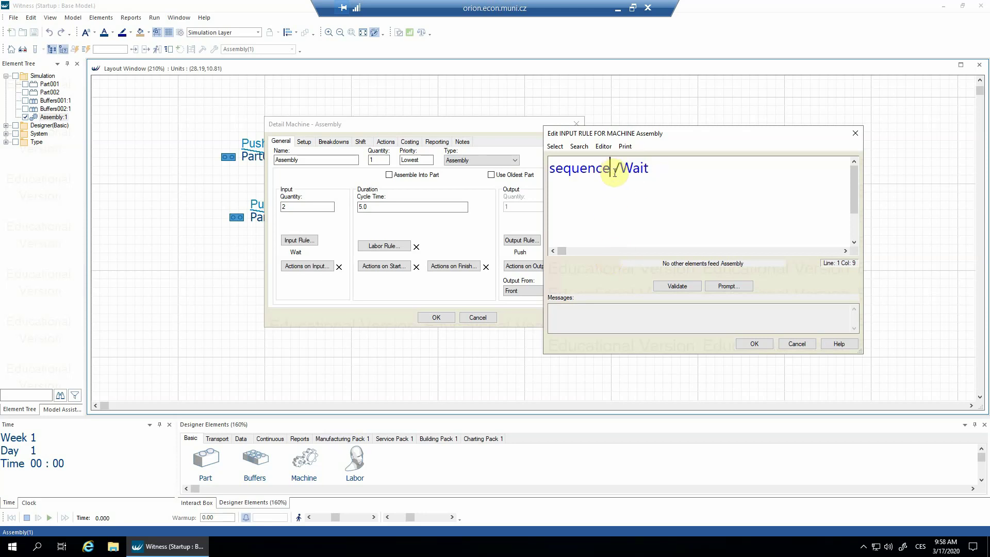
pyautogui.click(650, 168)
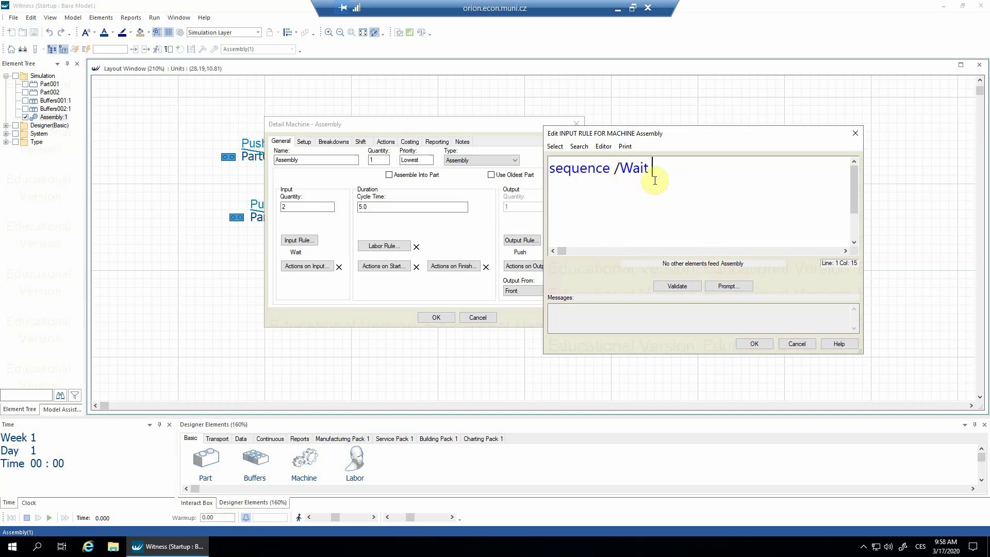
pyautogui.click(621, 168)
pyautogui.click(669, 169)
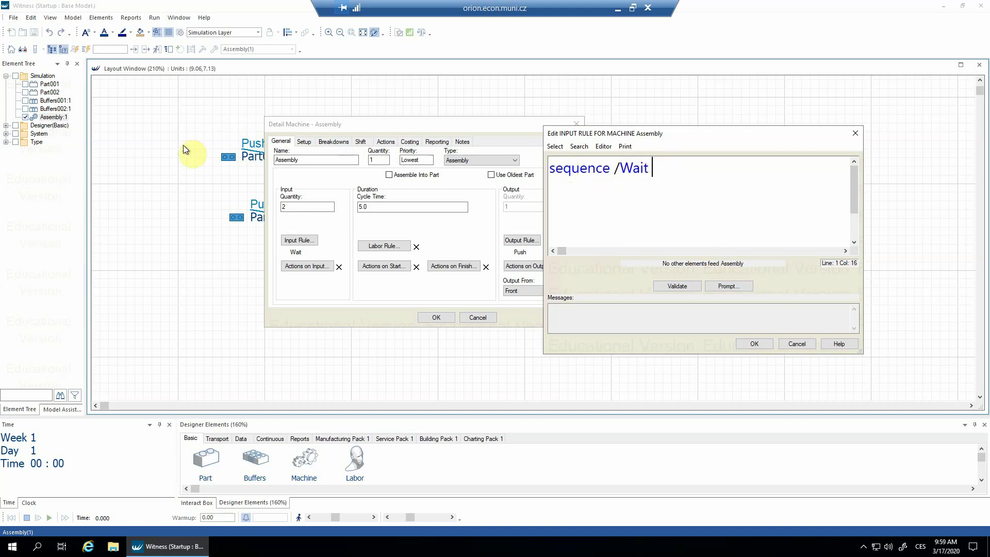
# - Add Buffers001#(1) followed by a comma as the first source in the input rule
pyautogui.doubleClick(56, 101)
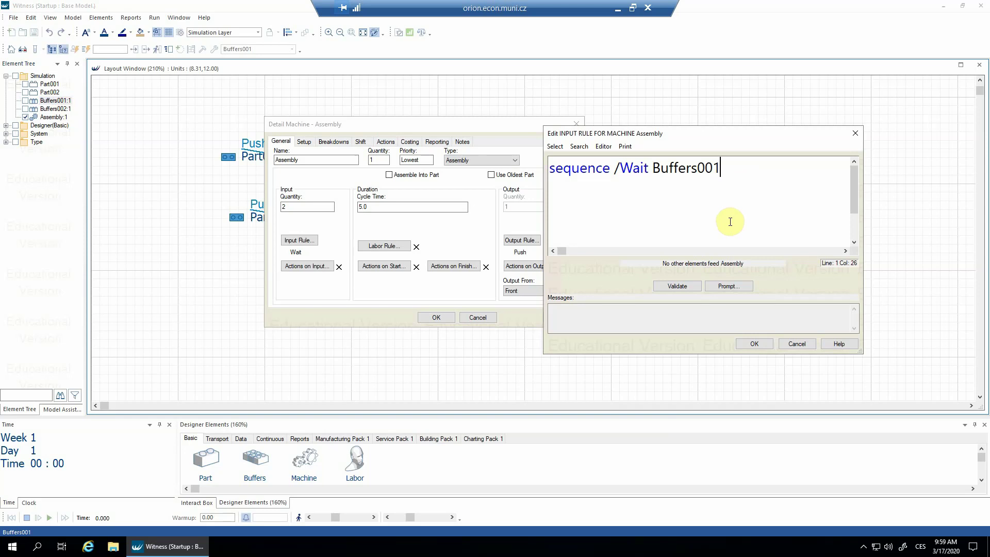
pyautogui.hotkey('alt', 'shift')
pyautogui.write('#')
pyautogui.hotkey('alt', 'shift')
pyautogui.write('(1),')
# - Add Buffers002#(1) as the second source in the input rule and validate the rule
pyautogui.click(55, 109)
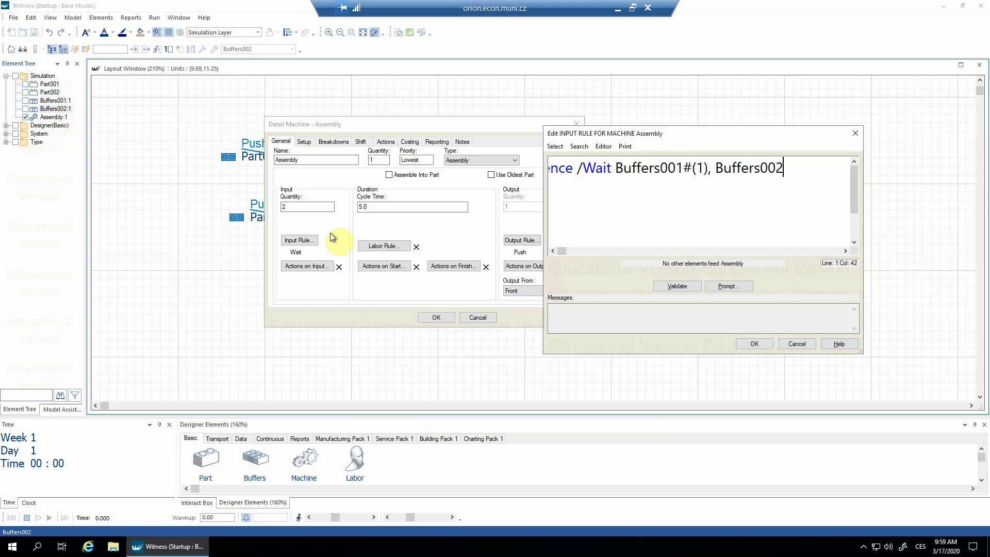
pyautogui.hotkey('alt', 'shift')
pyautogui.write('#')
pyautogui.hotkey('alt', 'shift')
pyautogui.write('(1)')
pyautogui.moveTo(542, 208); pyautogui.dragTo(408, 206)
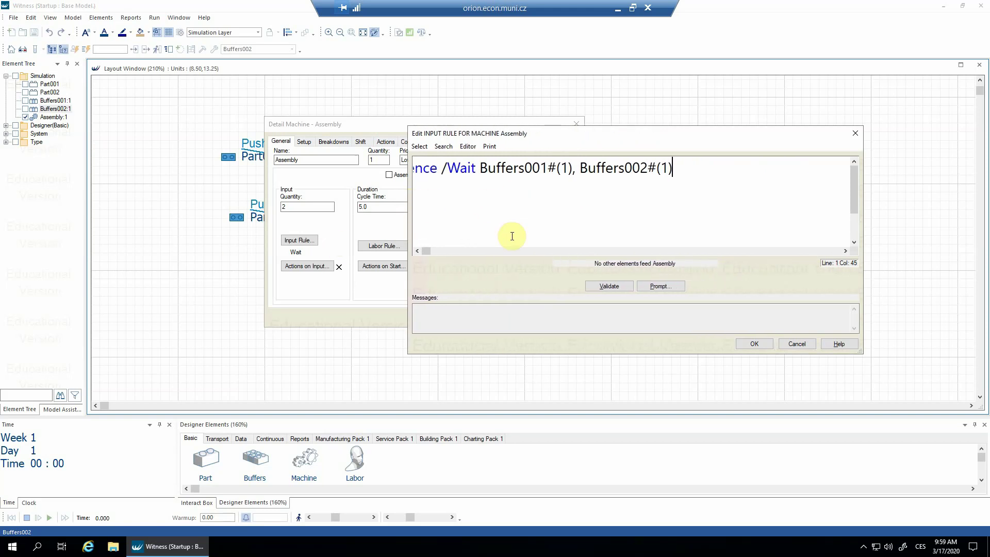
pyautogui.click(419, 251)
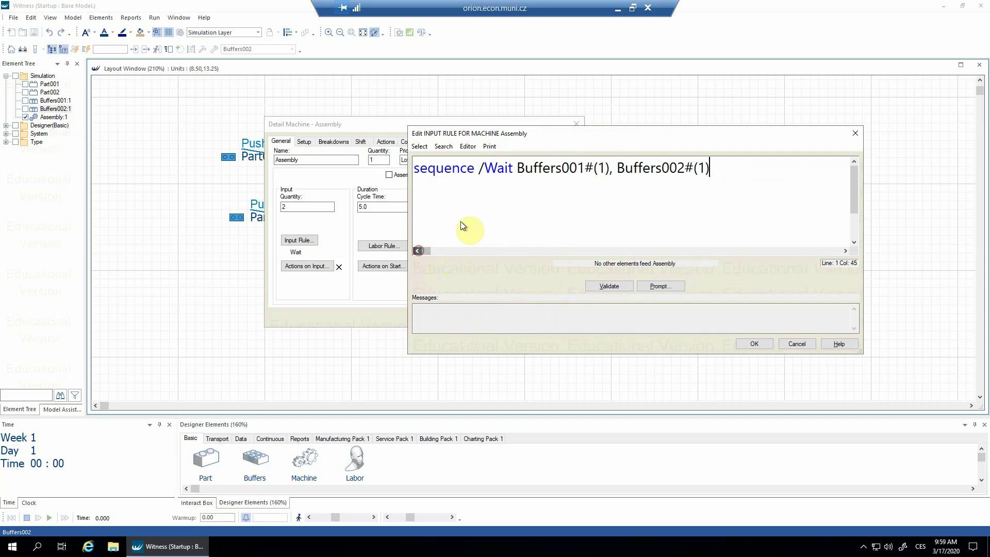
pyautogui.click(598, 284)
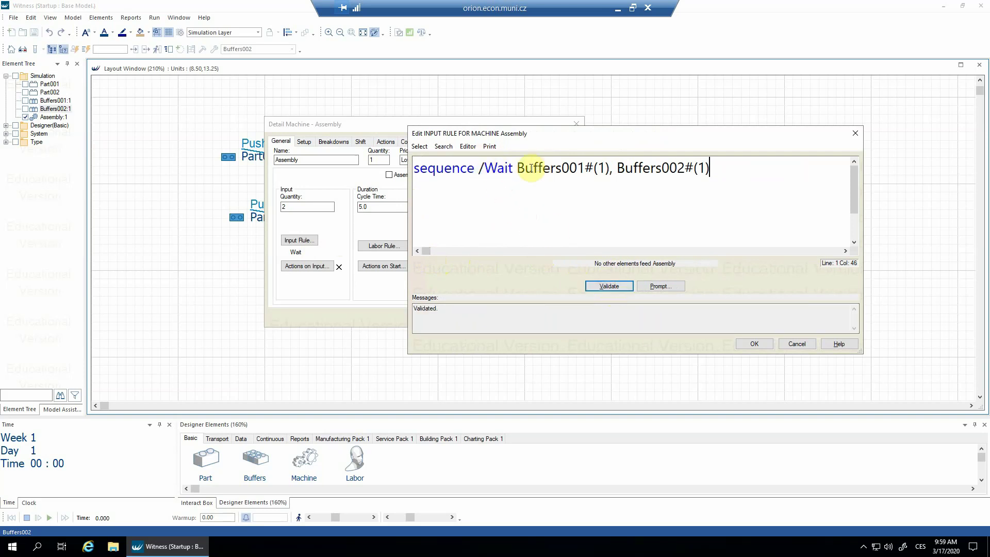
# - Change the quantity taken from Buffers002 in the input rule to 100
pyautogui.moveTo(517, 168); pyautogui.dragTo(612, 169)
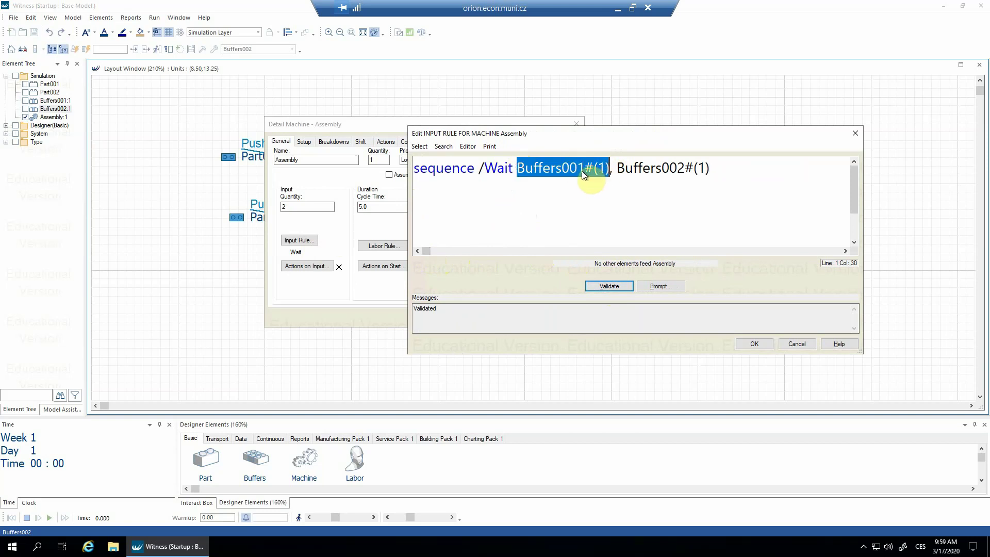
pyautogui.moveTo(616, 169); pyautogui.dragTo(717, 181)
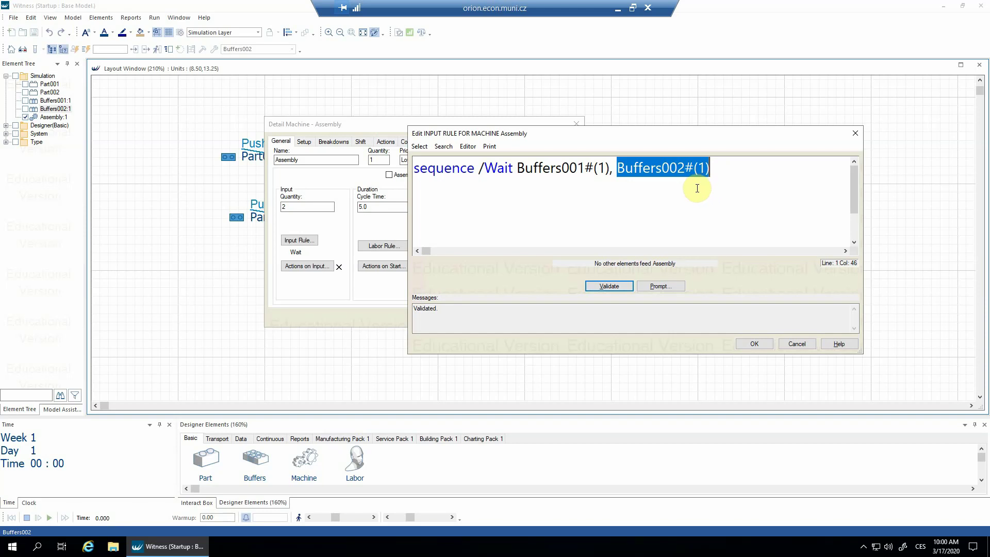
pyautogui.click(703, 163)
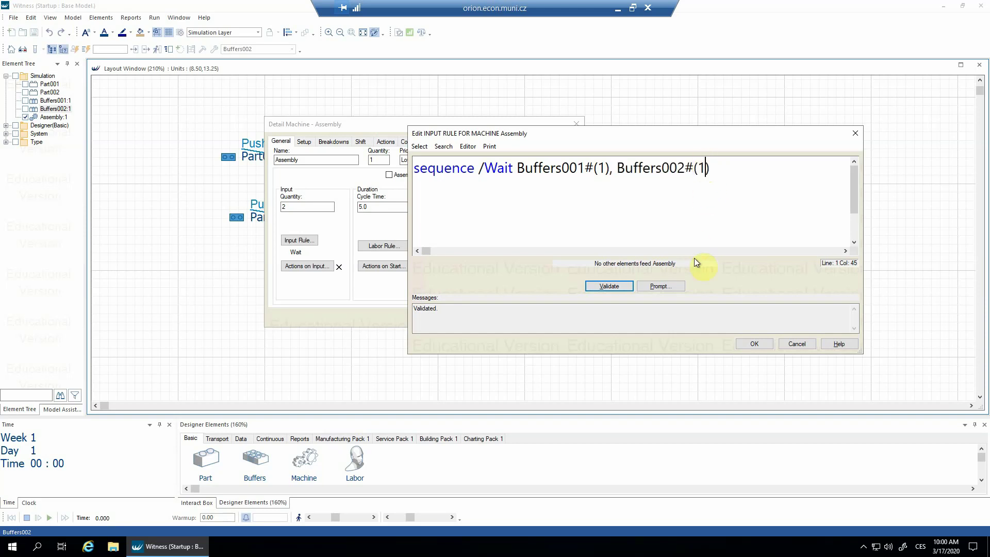
pyautogui.write('00')
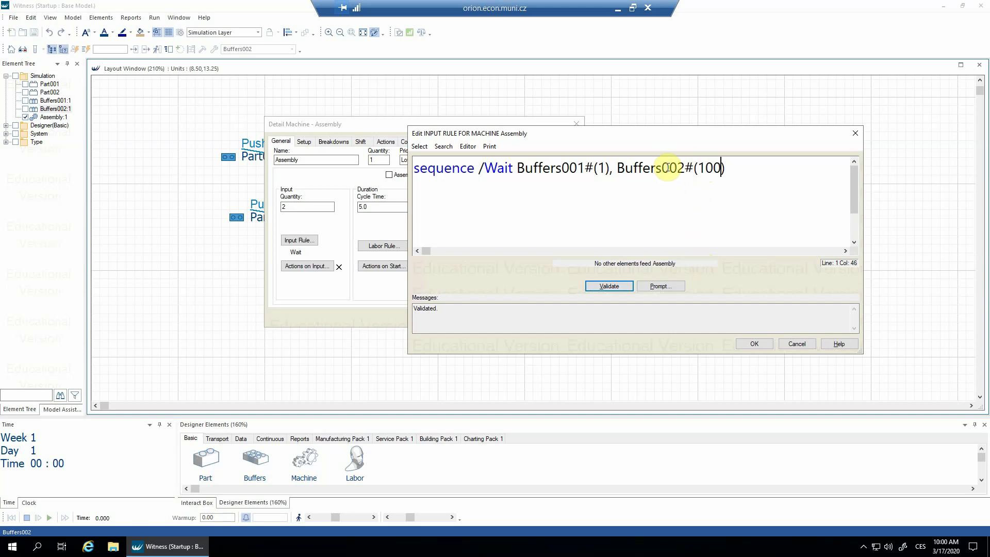
# - Set the quantity taken from Buffers002 back to 1 in the sequence input rule and accept the rule
pyautogui.moveTo(662, 167); pyautogui.dragTo(685, 168)
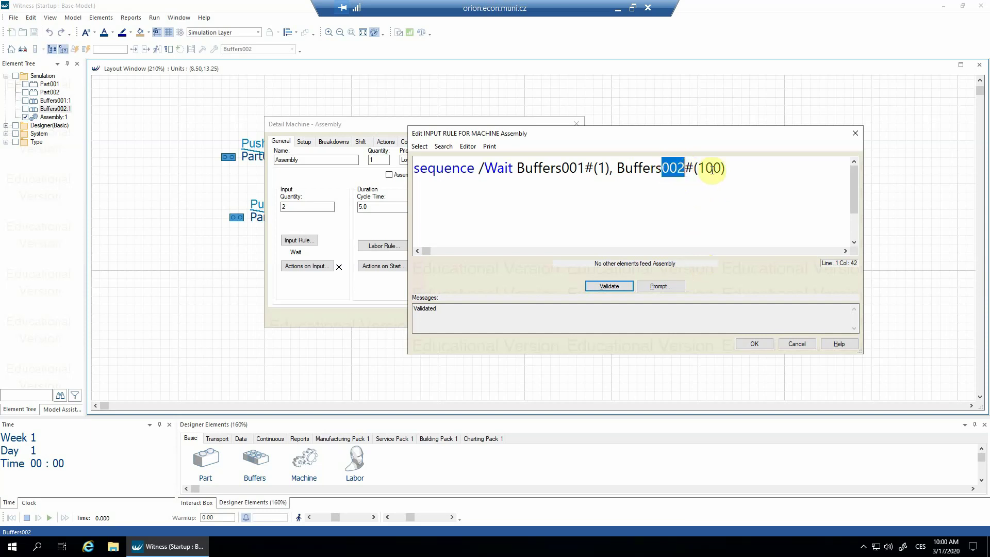
pyautogui.moveTo(485, 168); pyautogui.dragTo(516, 168)
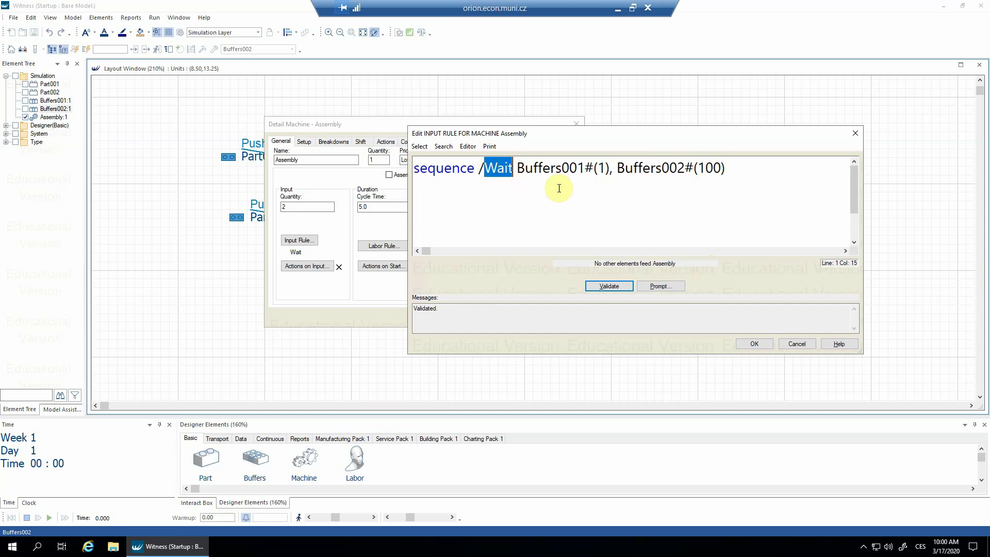
pyautogui.moveTo(705, 168); pyautogui.dragTo(719, 171)
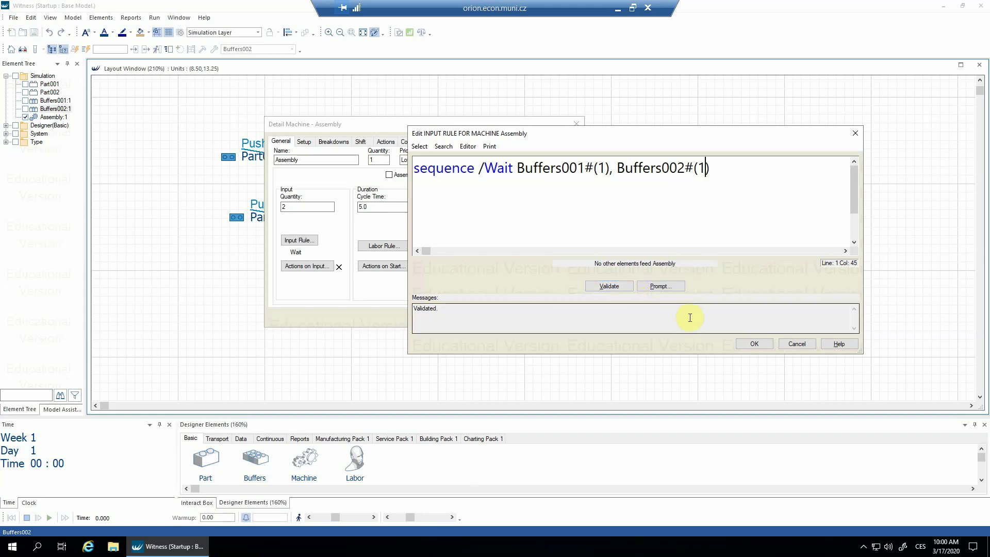
pyautogui.click(754, 344)
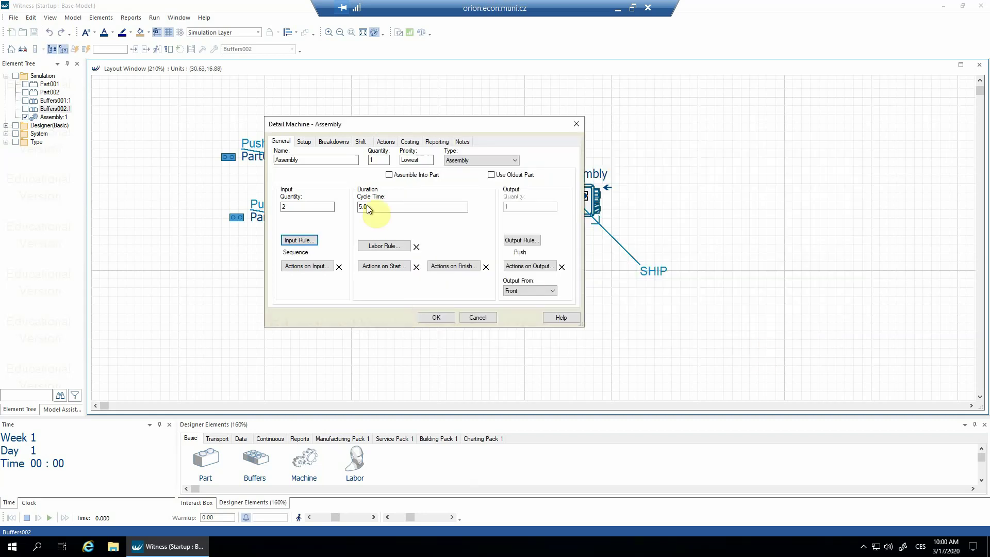
# - Try an input quantity of 101 for the Assembly machine
pyautogui.click(284, 207)
pyautogui.doubleClick(284, 207)
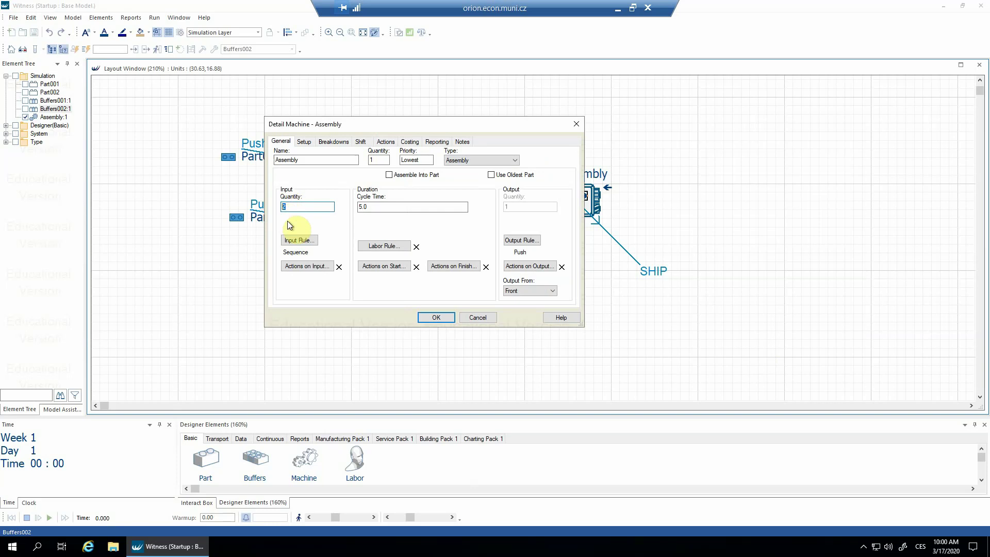
pyautogui.write('101')
# - Set the Assembly machine's input quantity to 2 and accept the machine details
pyautogui.moveTo(301, 208); pyautogui.dragTo(273, 207)
pyautogui.click(436, 317)
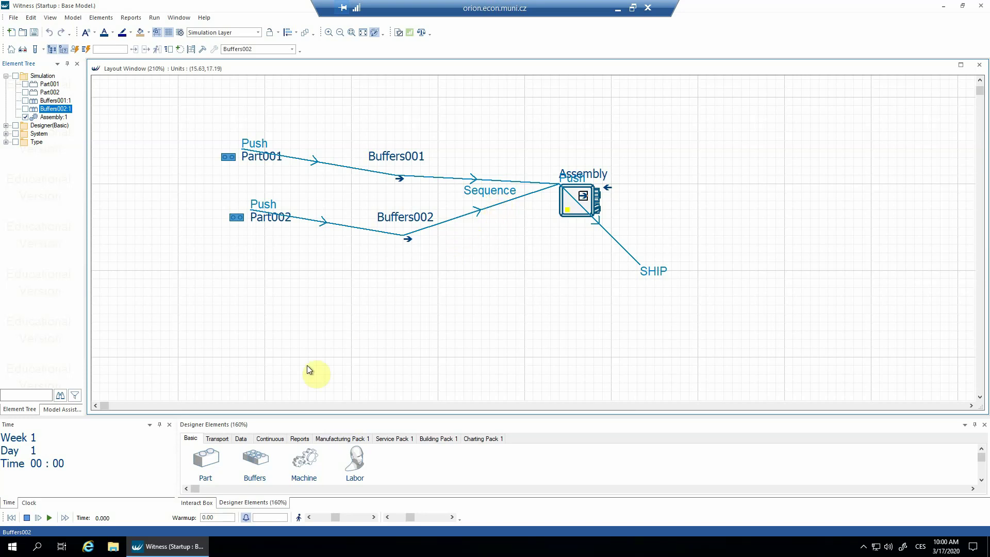
# - Run the simulation, turn on walk mode during the run, and stop it
pyautogui.click(48, 518)
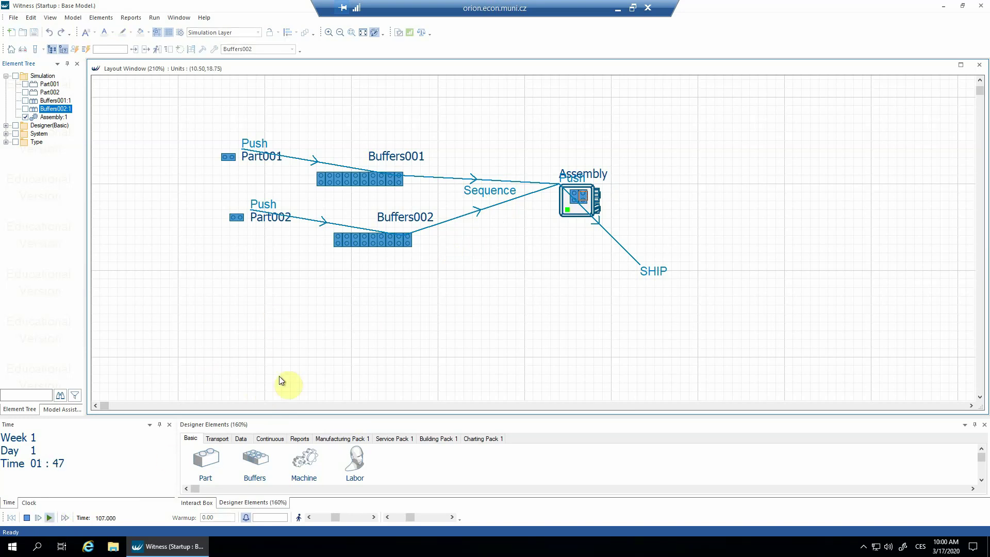
pyautogui.click(298, 517)
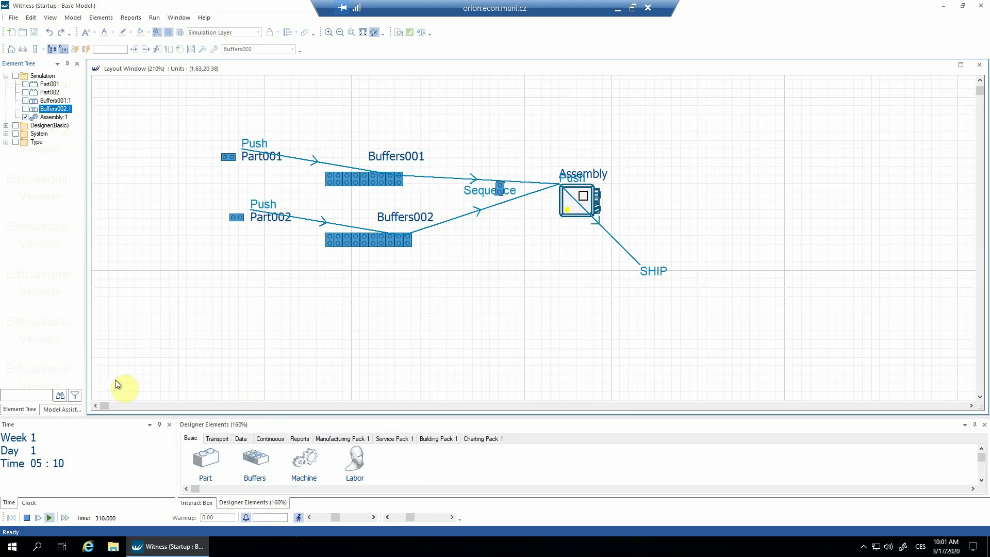
pyautogui.click(27, 518)
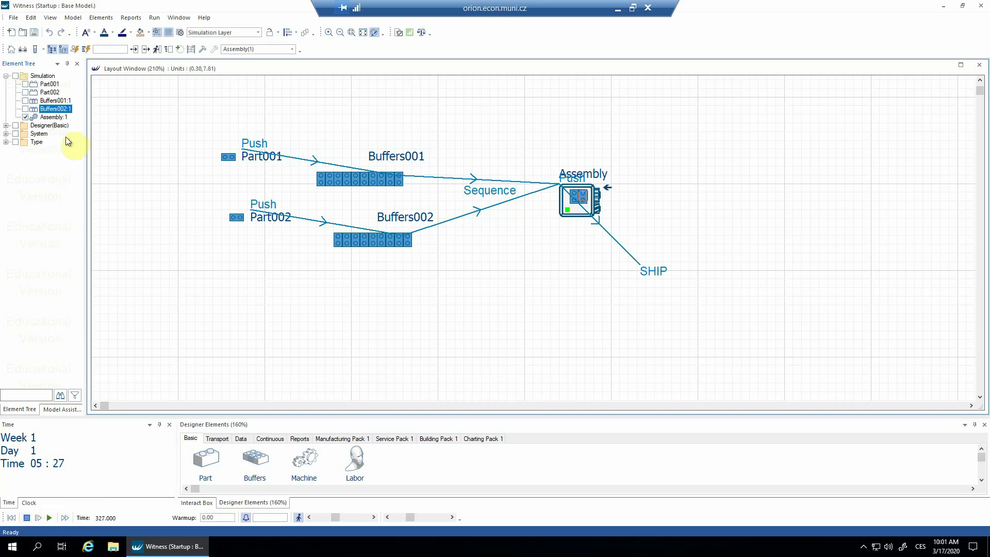
# - Expand the Type group in the element tree and view the Part001 statistics, toggling the swap of rows and columns
pyautogui.click(6, 143)
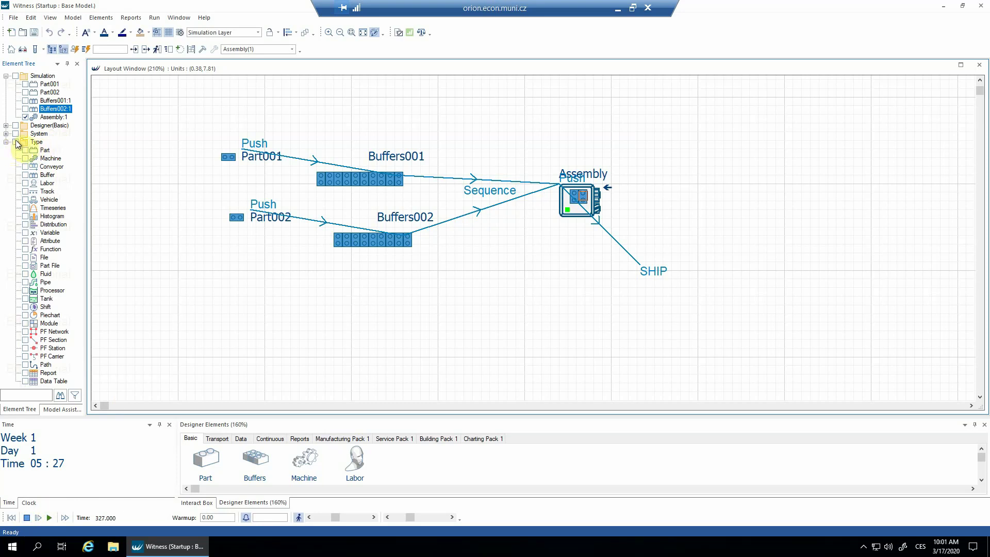
pyautogui.rightClick(49, 85)
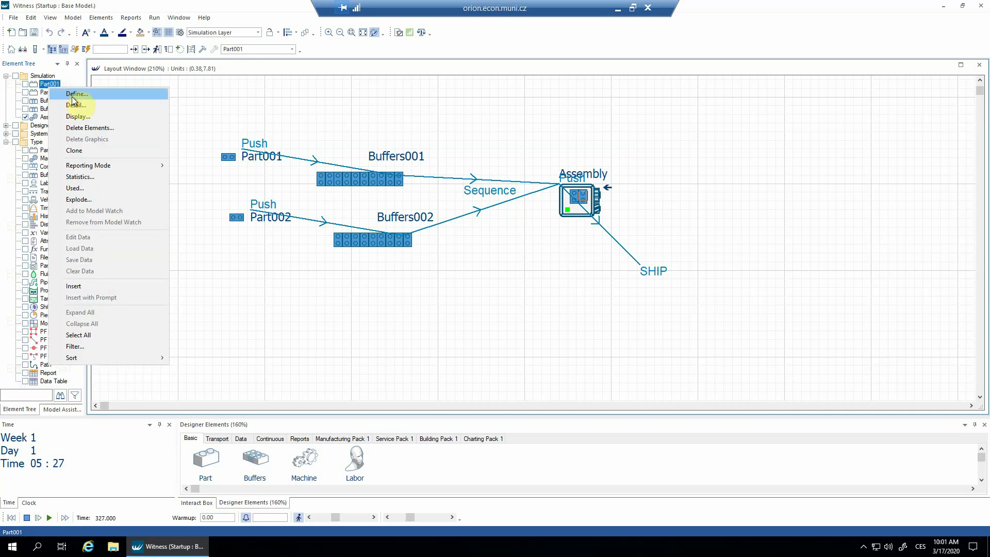
pyautogui.click(85, 177)
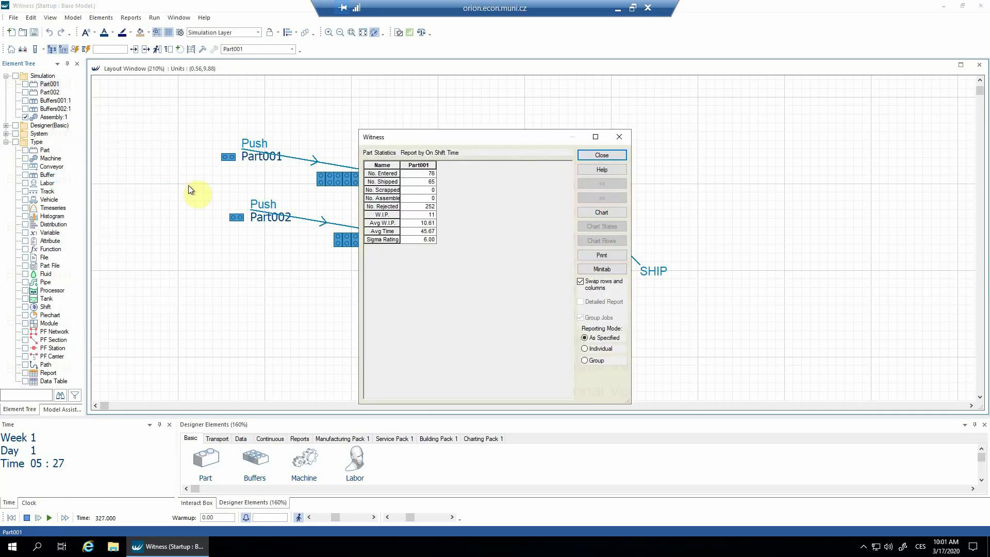
pyautogui.click(581, 283)
pyautogui.click(581, 283)
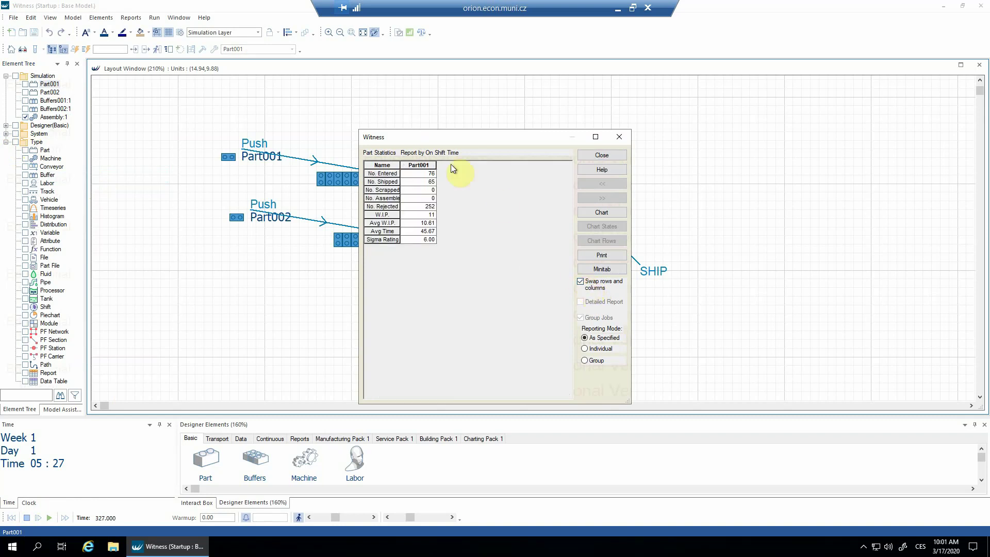
pyautogui.click(617, 137)
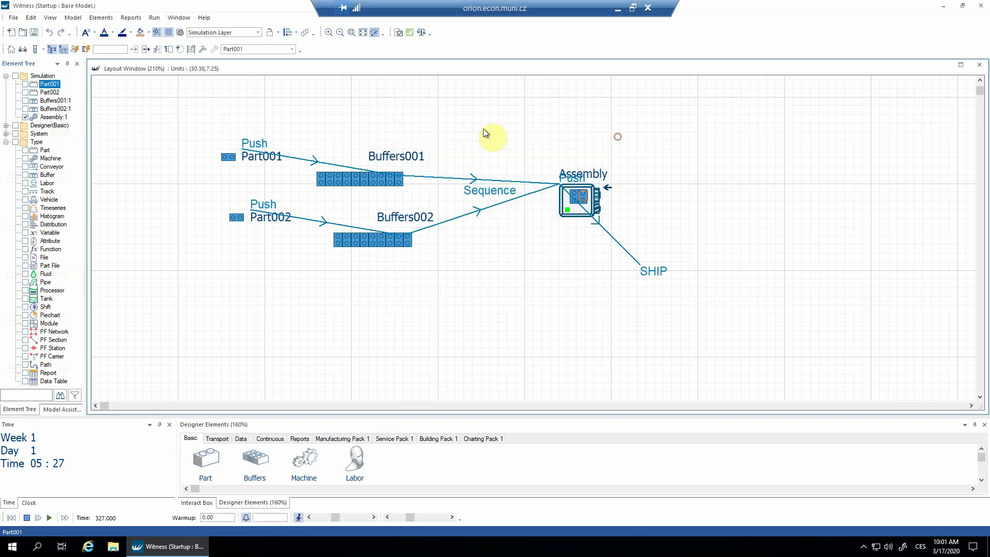
# - View the statistics of Part002 and close the report
pyautogui.rightClick(58, 93)
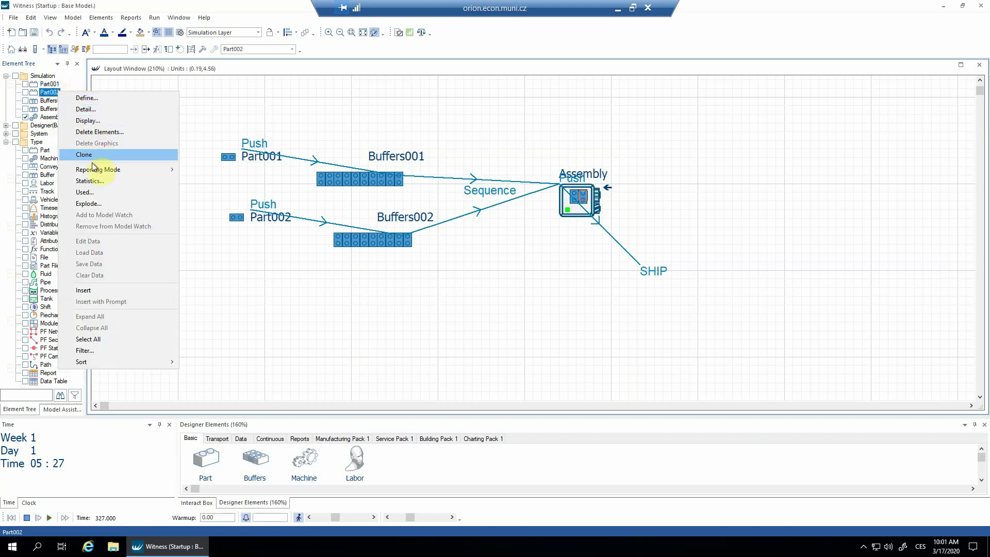
pyautogui.click(98, 181)
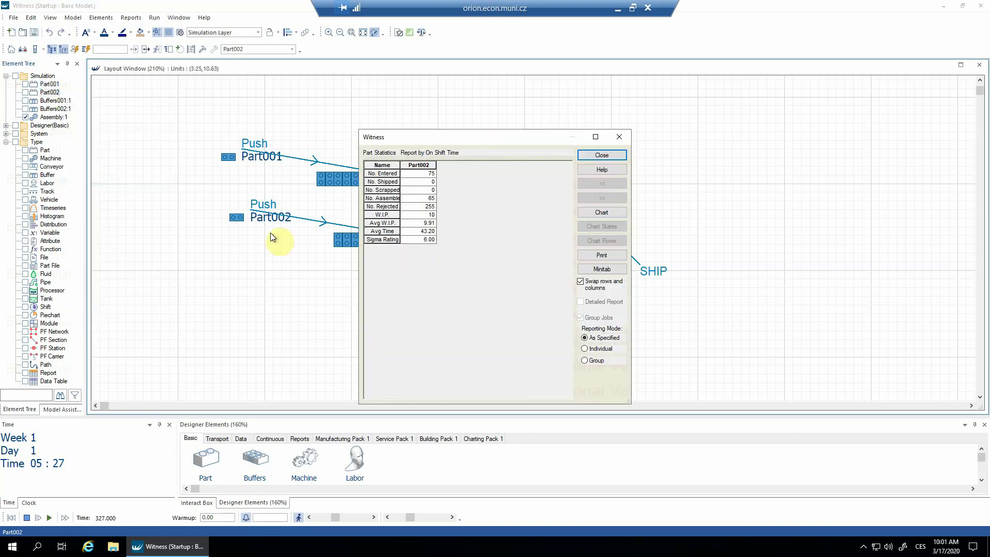
pyautogui.click(592, 155)
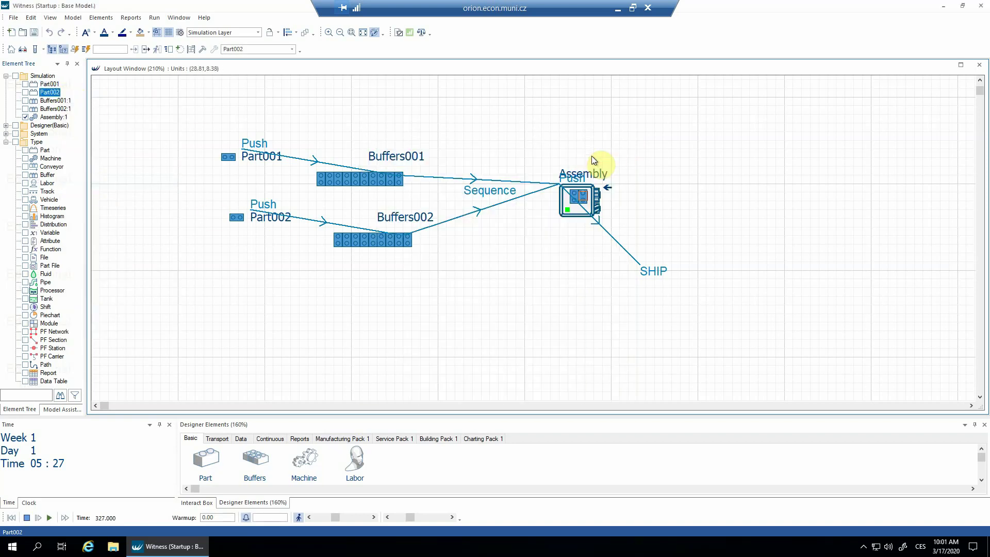
# - Examine the combined statistics report for all elements of the Part type to compare shipped and assembled parts
pyautogui.rightClick(47, 151)
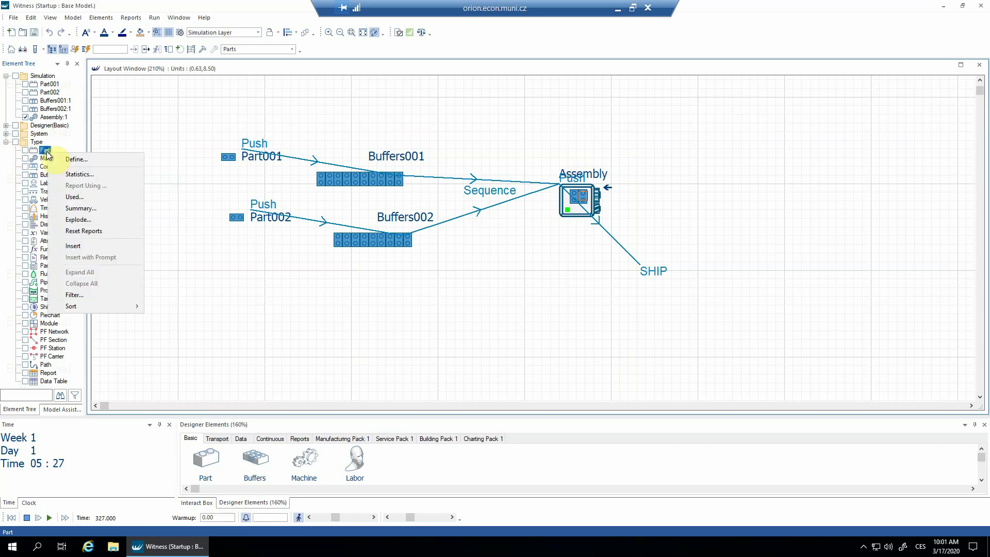
pyautogui.click(76, 176)
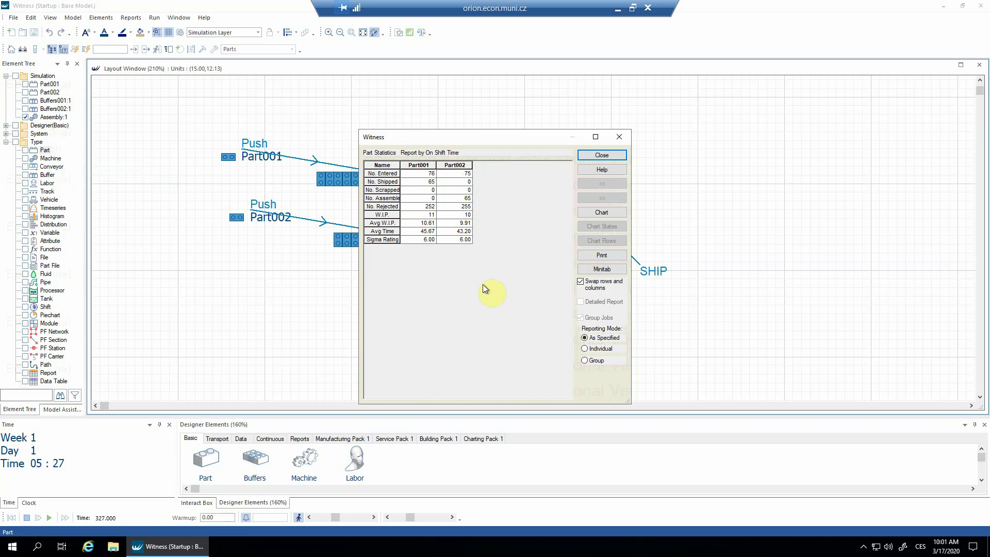
pyautogui.click(588, 157)
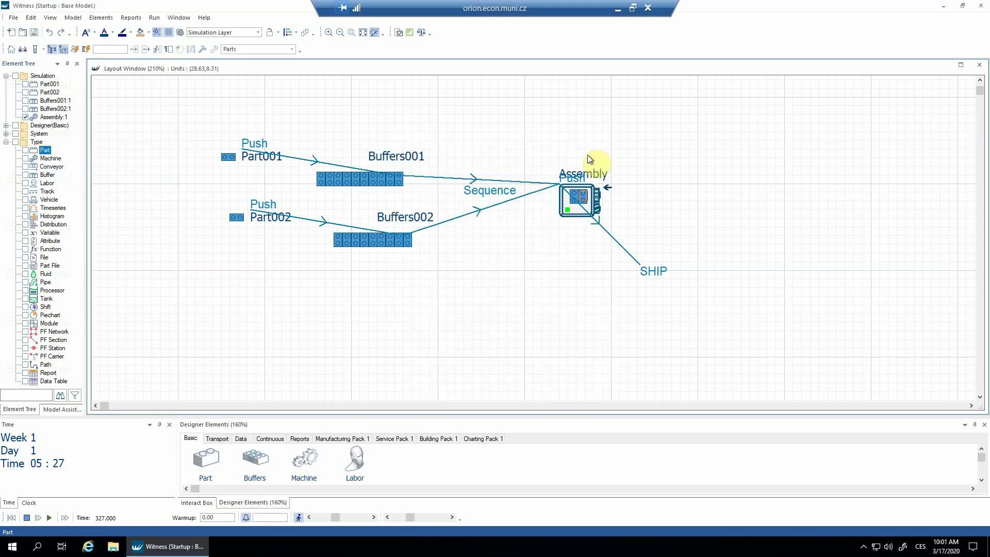
pyautogui.click(491, 276)
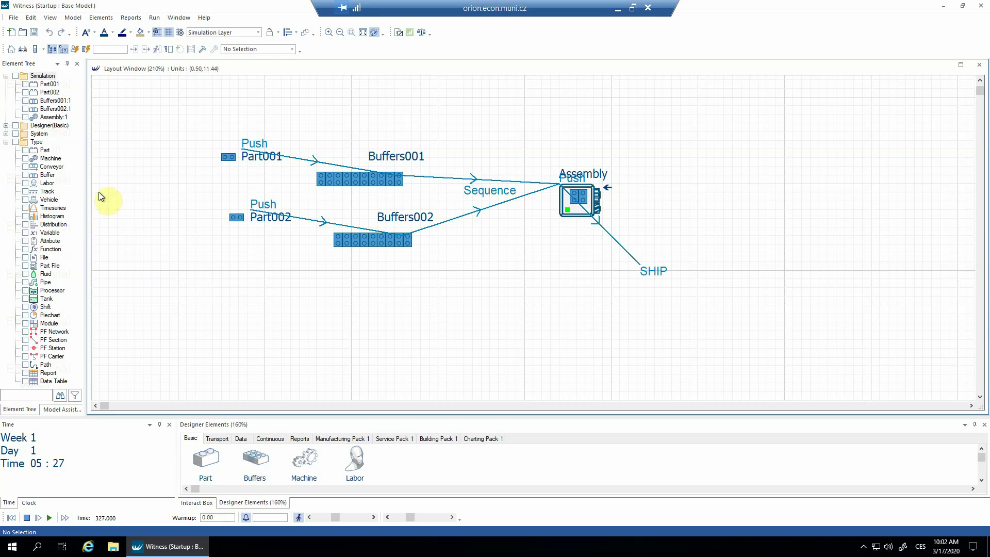
pyautogui.rightClick(45, 146)
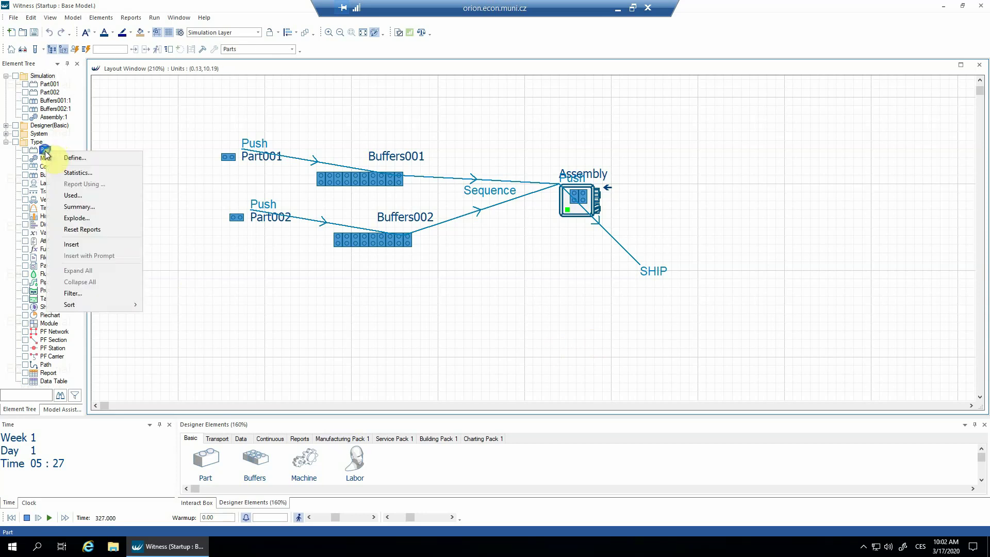
pyautogui.click(73, 174)
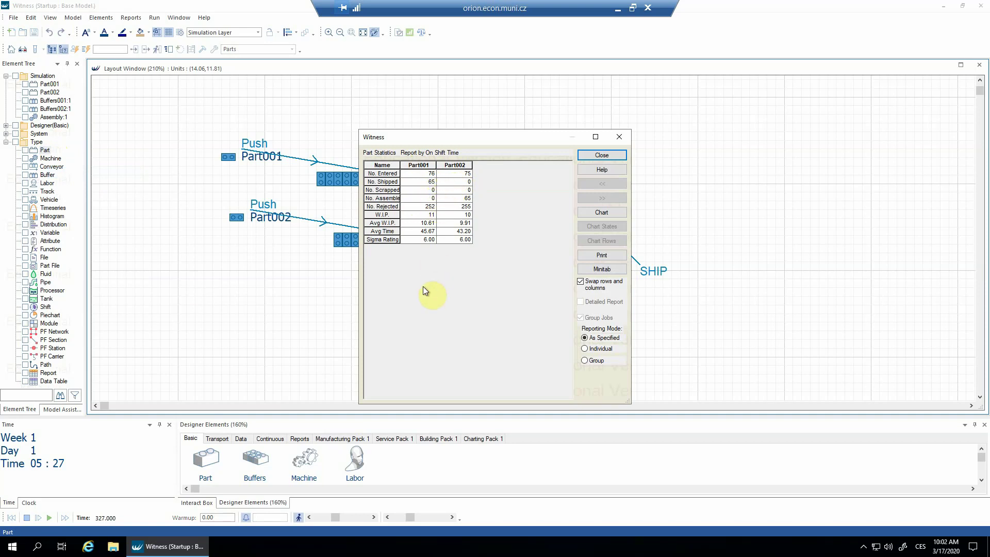
pyautogui.click(584, 154)
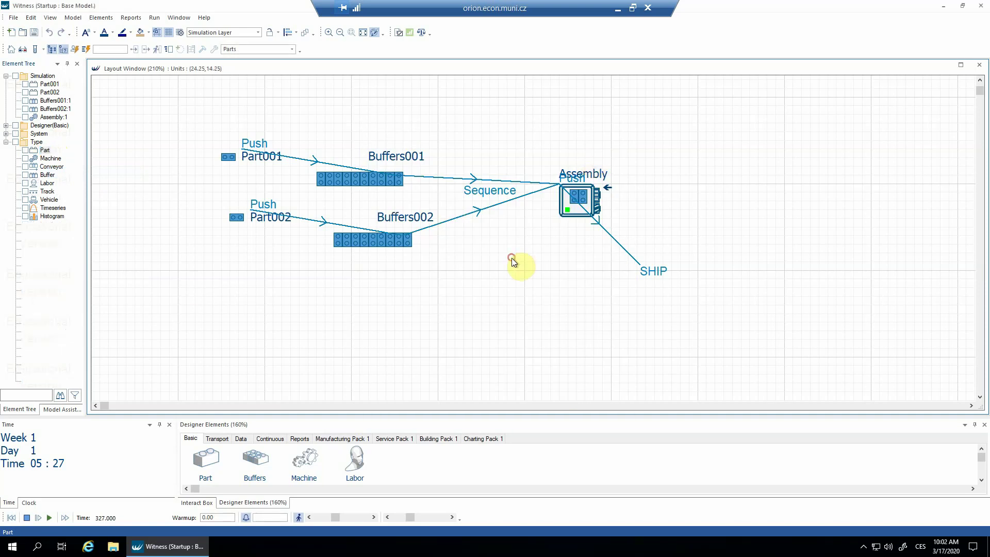
# - Add a third part to the layout above and to the left of Part001 and name it Product
pyautogui.moveTo(208, 456); pyautogui.dragTo(144, 124)
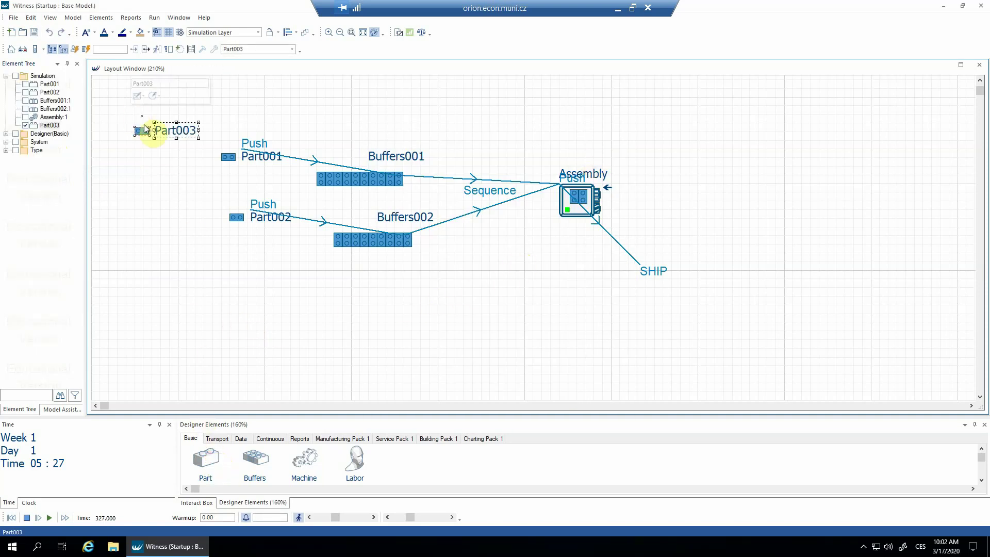
pyautogui.doubleClick(163, 131)
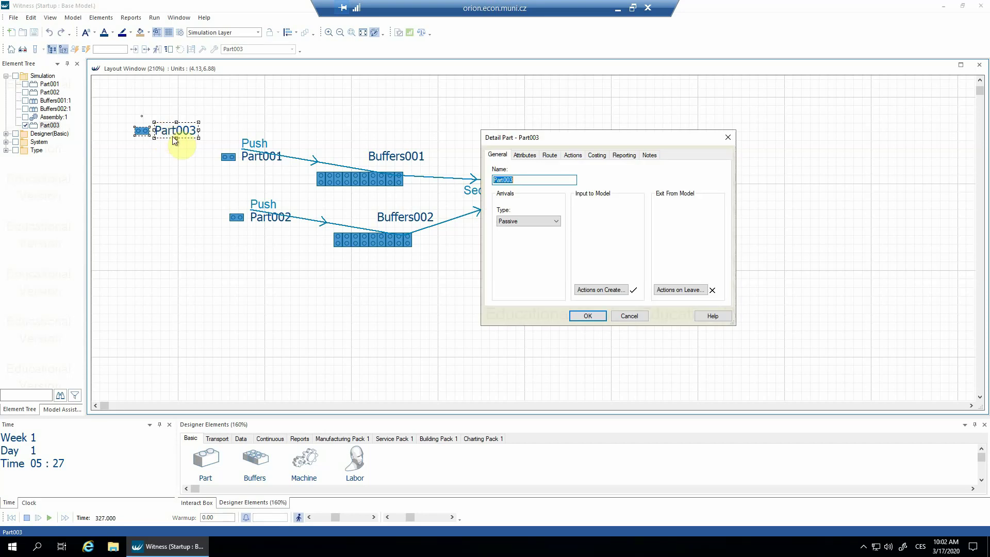
pyautogui.write('Product')
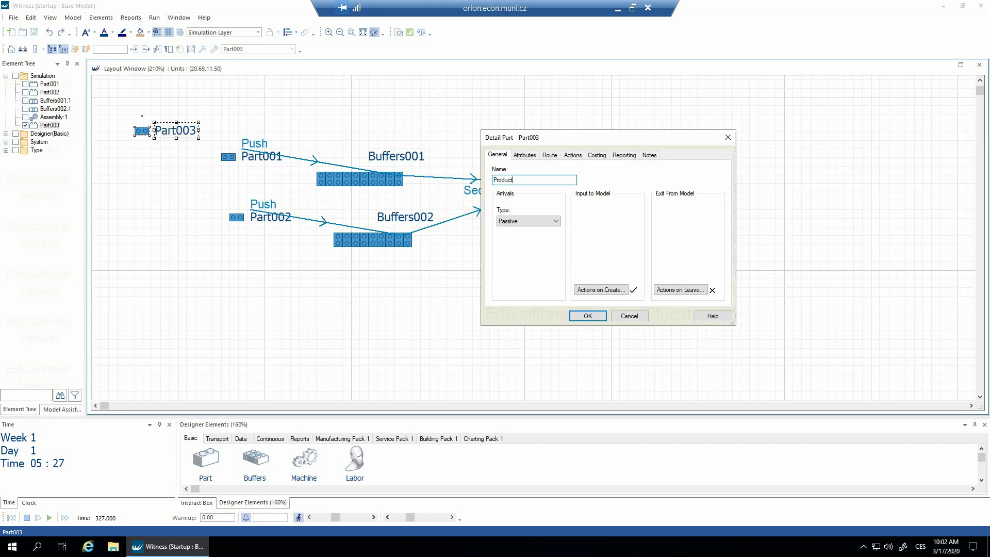
pyautogui.click(586, 316)
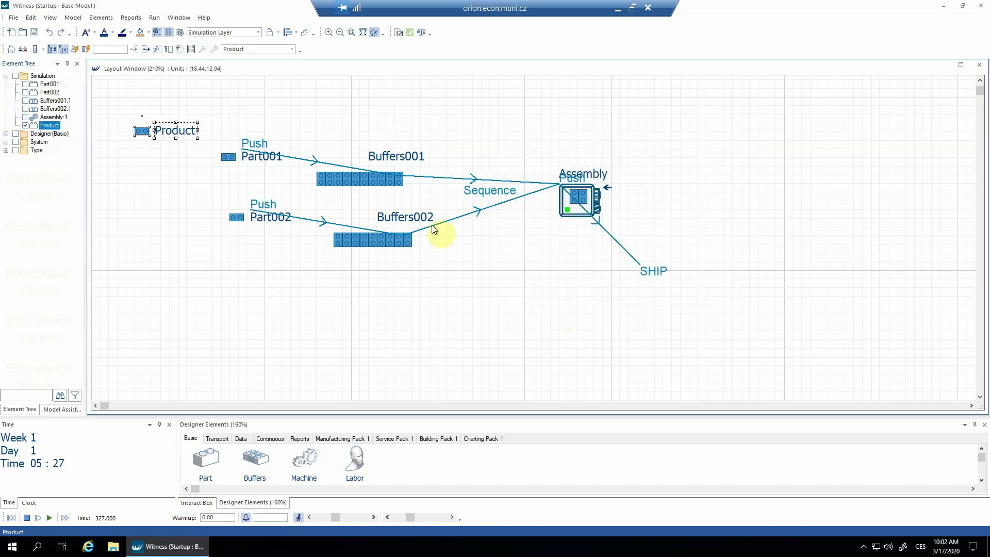
# - Enter "change all to product" as the Assembly machine's Actions on Finish and validate it
pyautogui.doubleClick(586, 209)
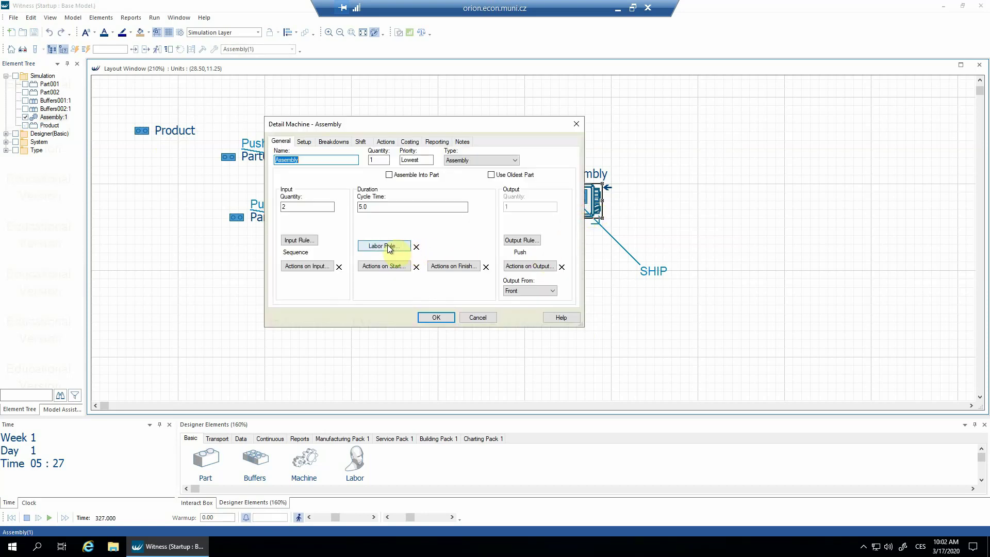
pyautogui.click(465, 267)
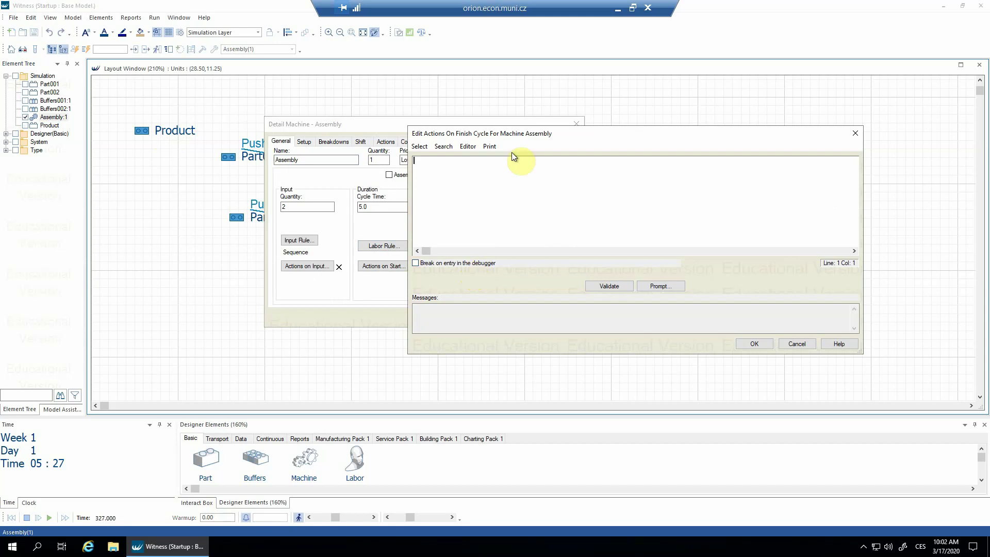
pyautogui.moveTo(515, 138); pyautogui.dragTo(629, 133)
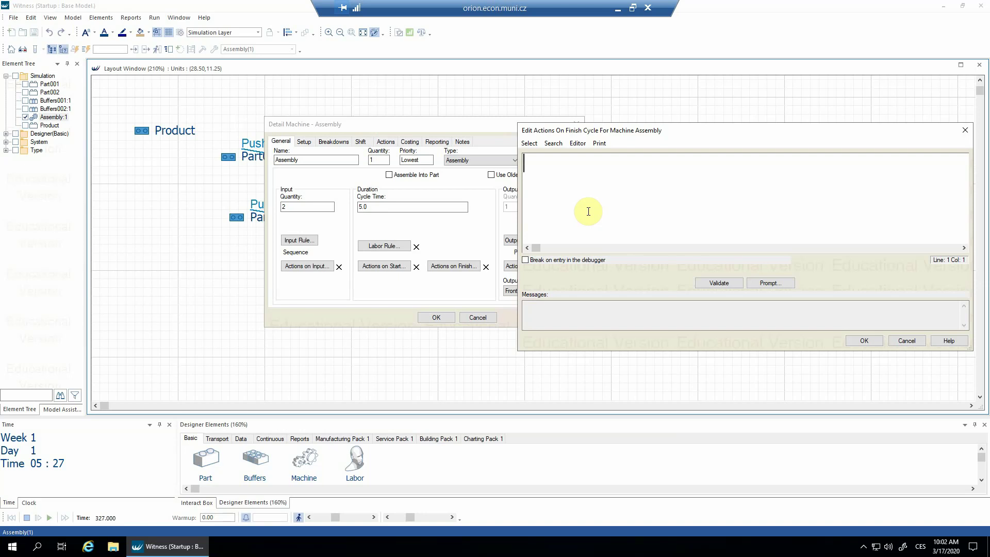
pyautogui.write('change ')
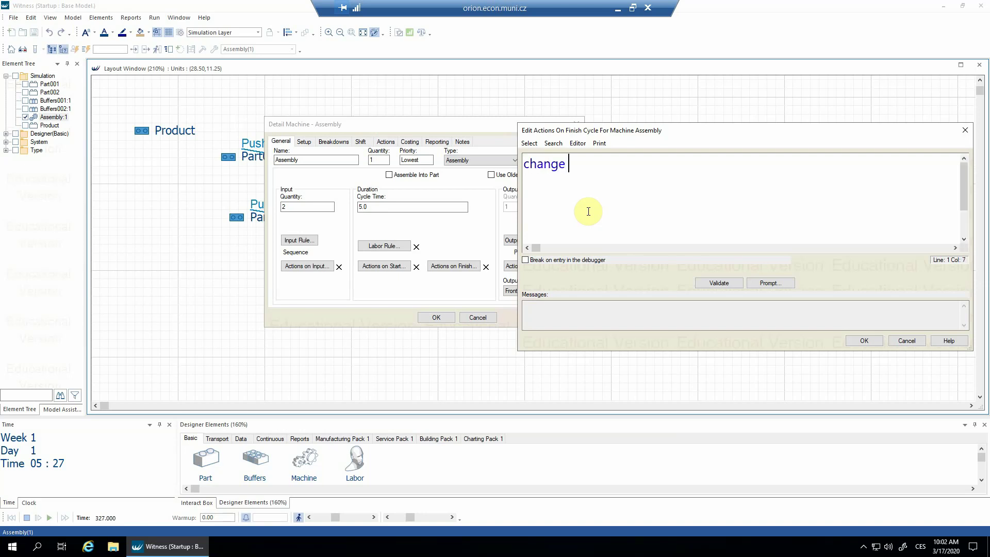
pyautogui.write('all to product')
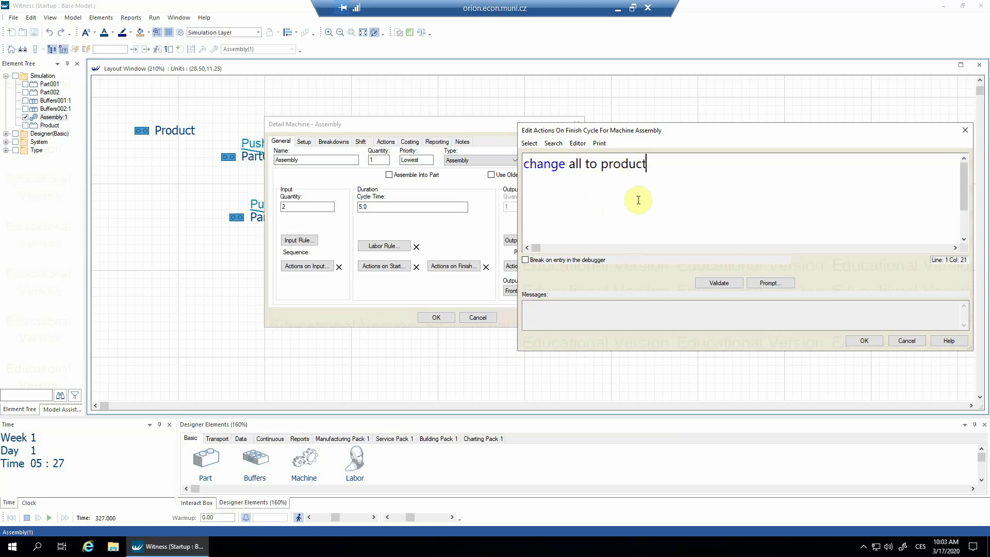
pyautogui.click(718, 283)
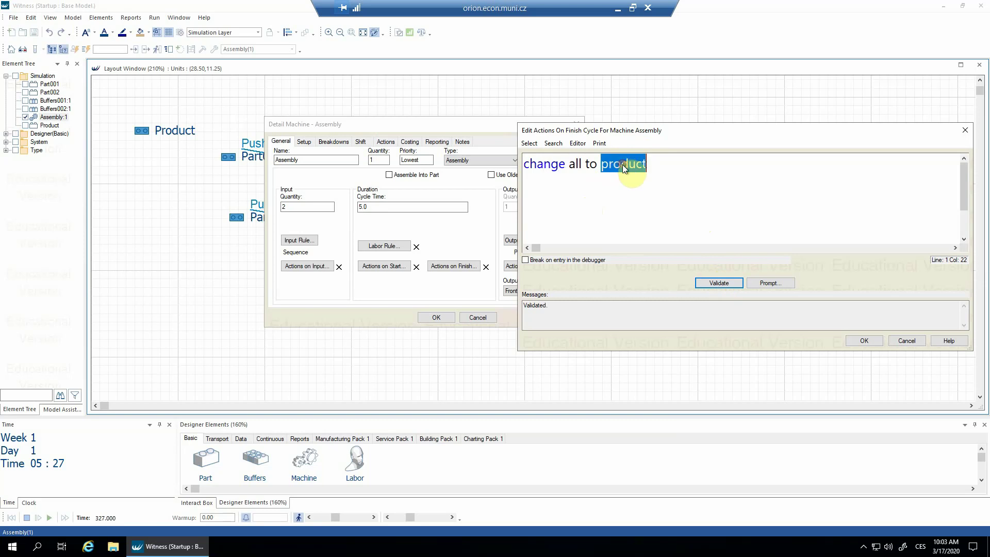
# - Replace the target with the Product element, add "icon = 23" on a second line, validate the Actions on Finish and apply Assembly's settings
pyautogui.press('BackSpace')
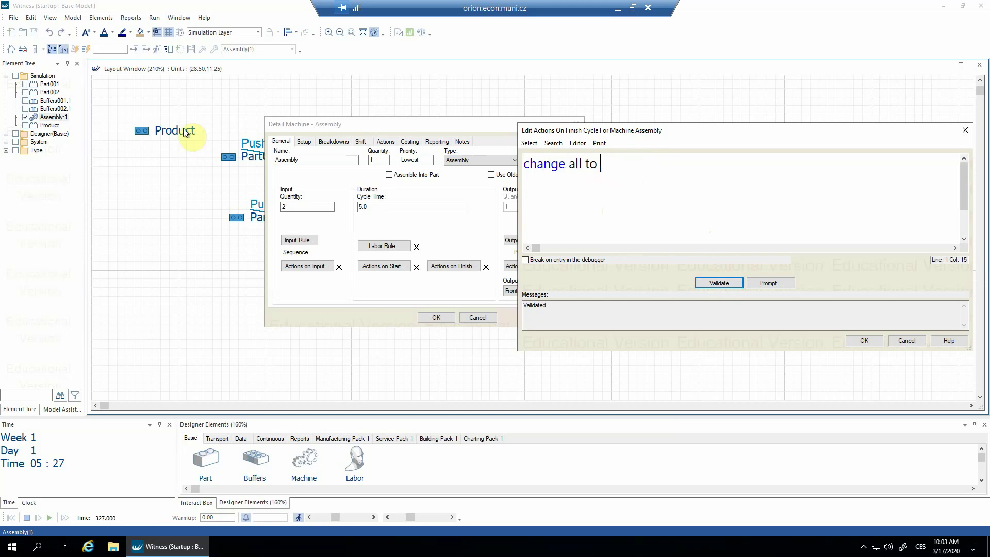
pyautogui.click(49, 125)
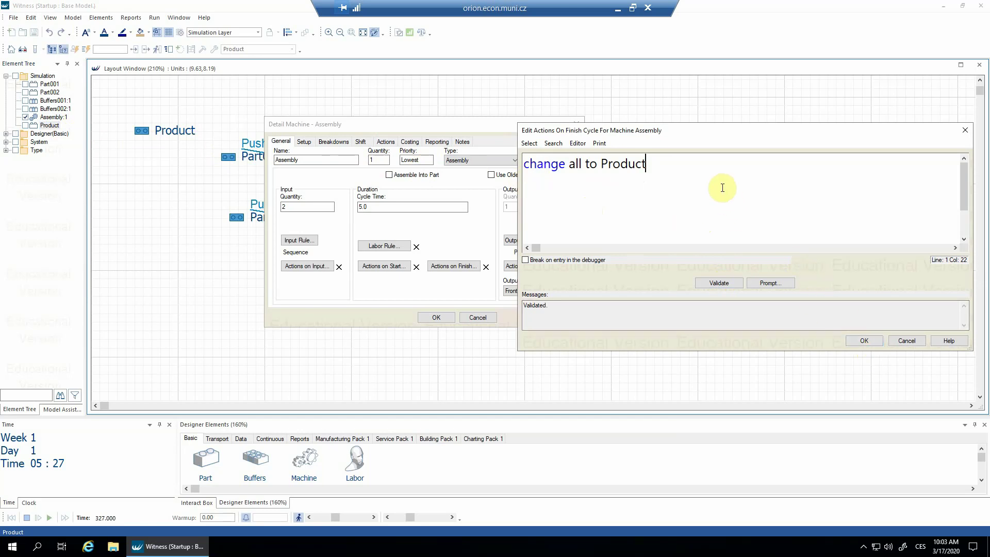
pyautogui.press('Return')
pyautogui.write('icon = 23')
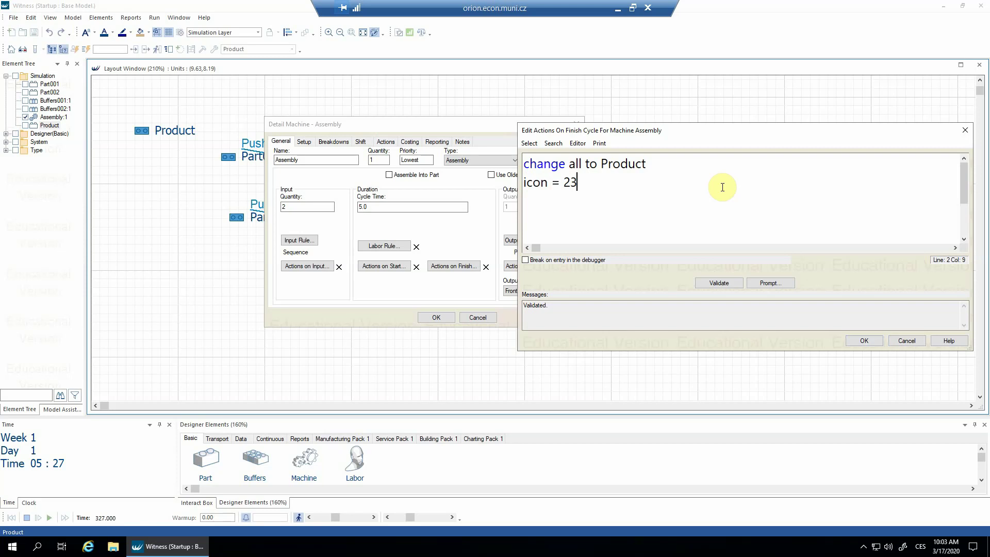
pyautogui.click(713, 283)
pyautogui.click(864, 341)
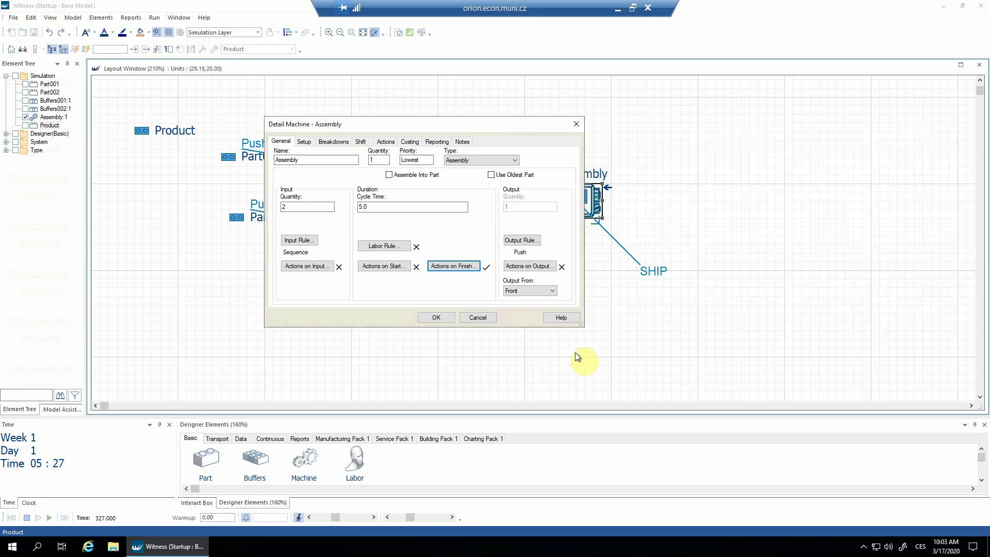
pyautogui.click(434, 318)
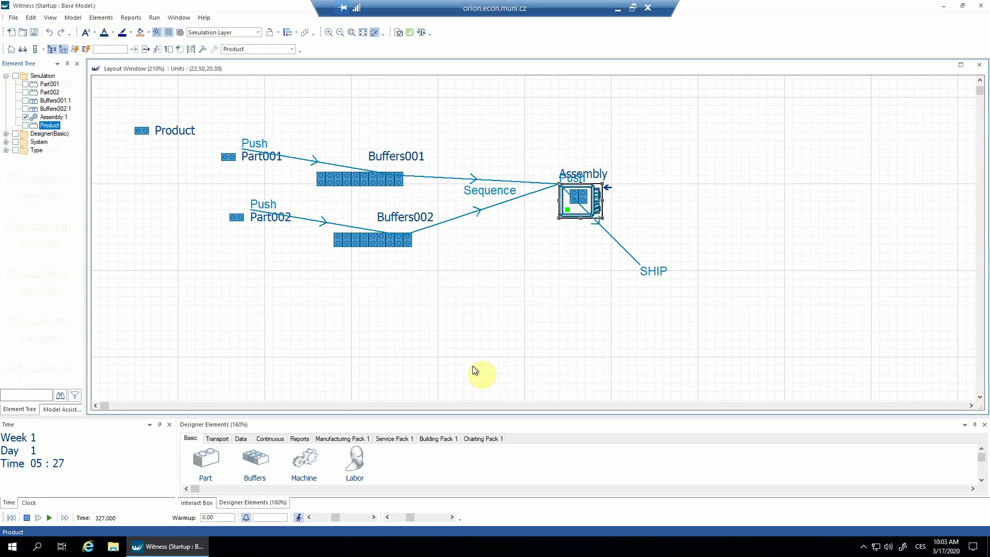
# - Reset the model clock to zero, run the simulation with display, speed it up and stop it
pyautogui.click(11, 518)
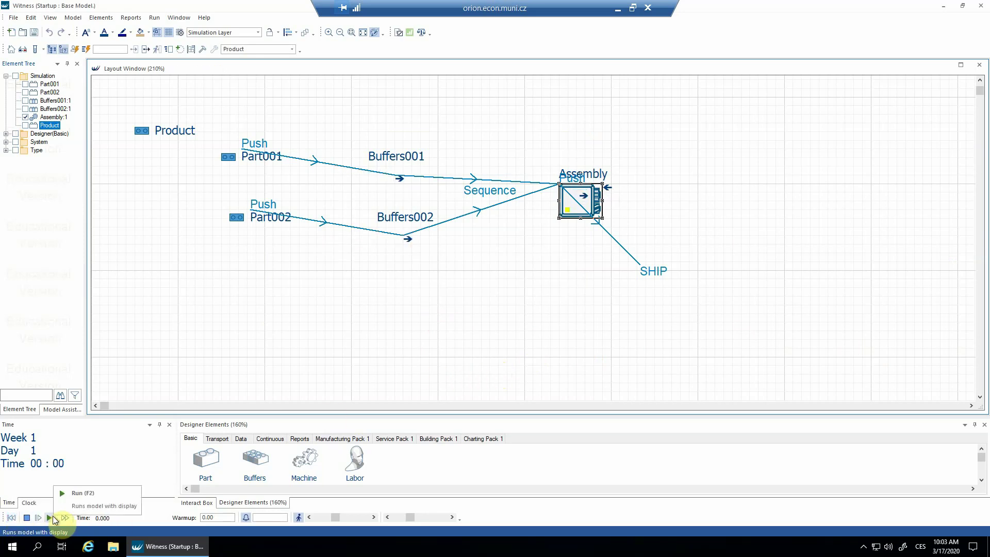
pyautogui.click(49, 518)
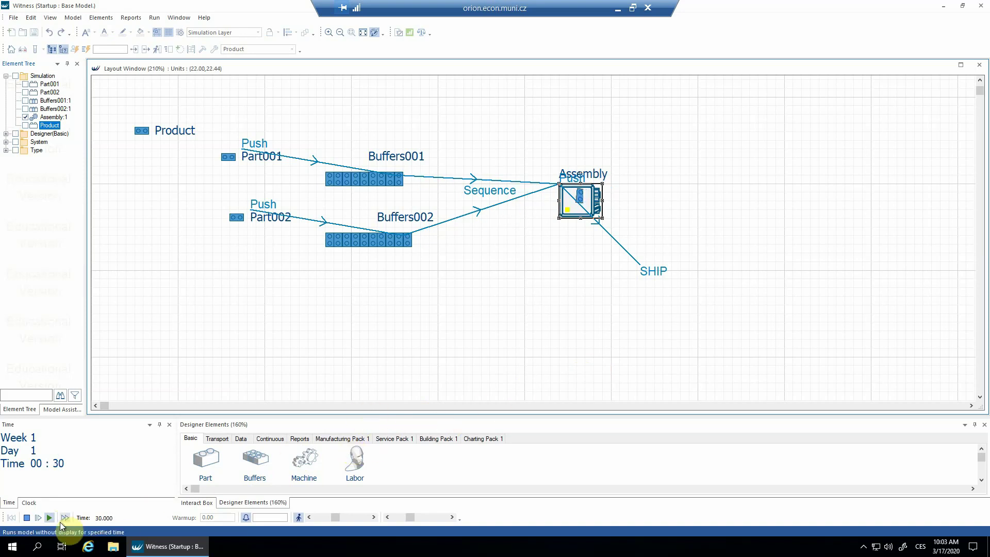
pyautogui.moveTo(338, 518); pyautogui.dragTo(369, 519)
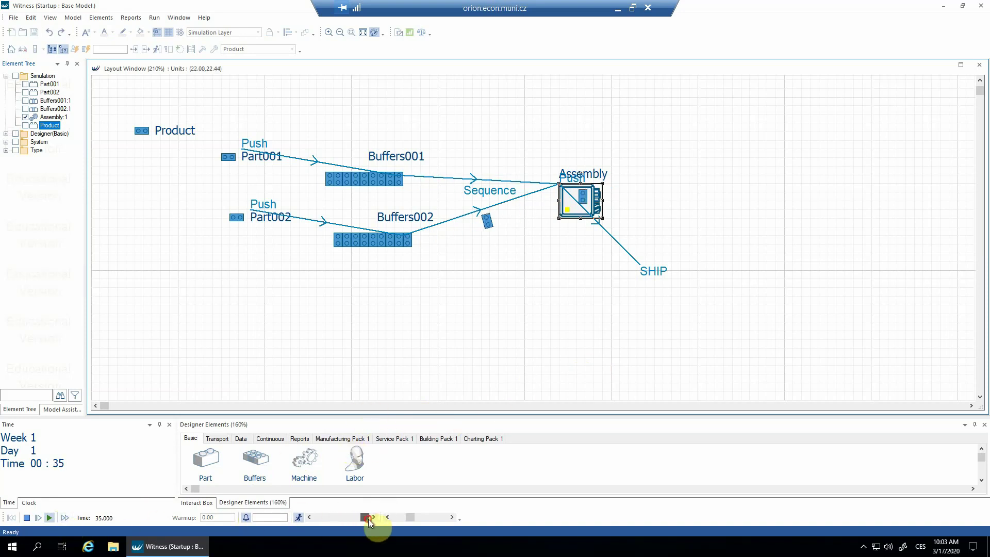
pyautogui.click(25, 517)
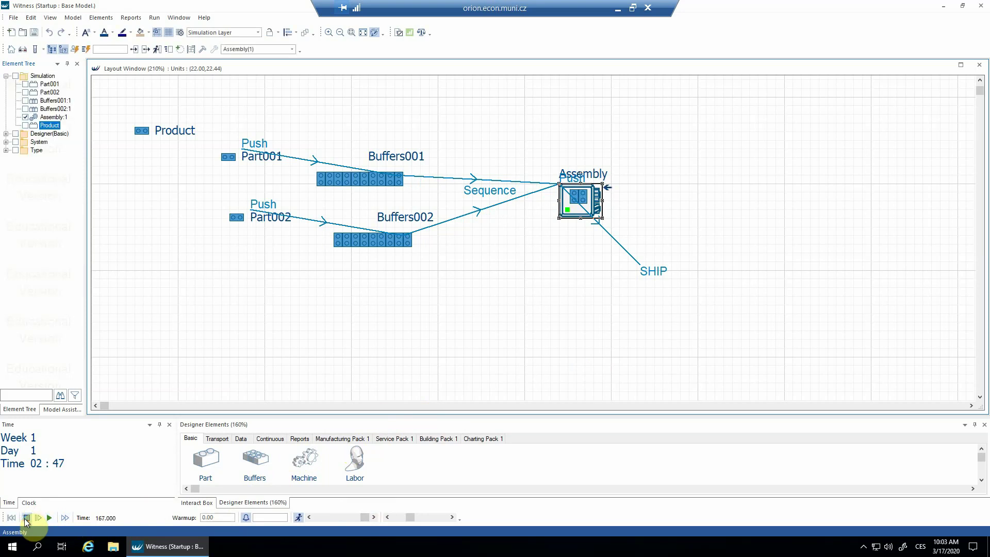
# - Open the combined statistics report for the Part element type and move it clear of the buffers to compare Product with both parts
pyautogui.click(5, 150)
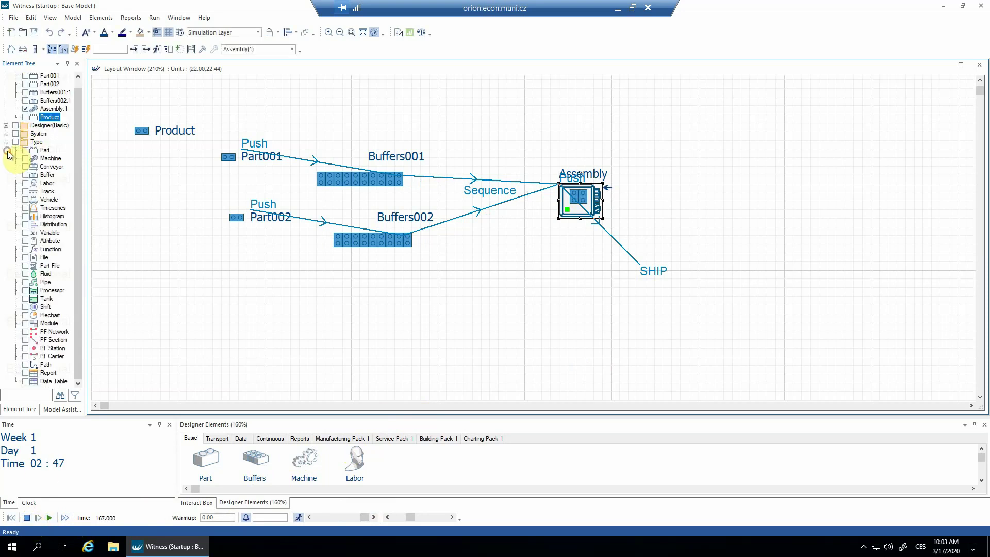
pyautogui.rightClick(45, 153)
pyautogui.click(76, 178)
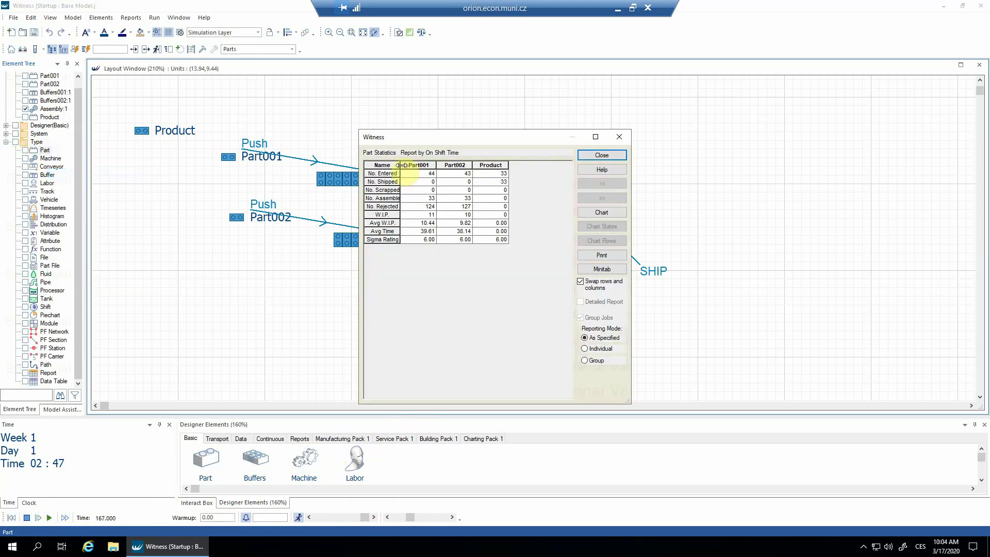
pyautogui.moveTo(487, 138); pyautogui.dragTo(663, 88)
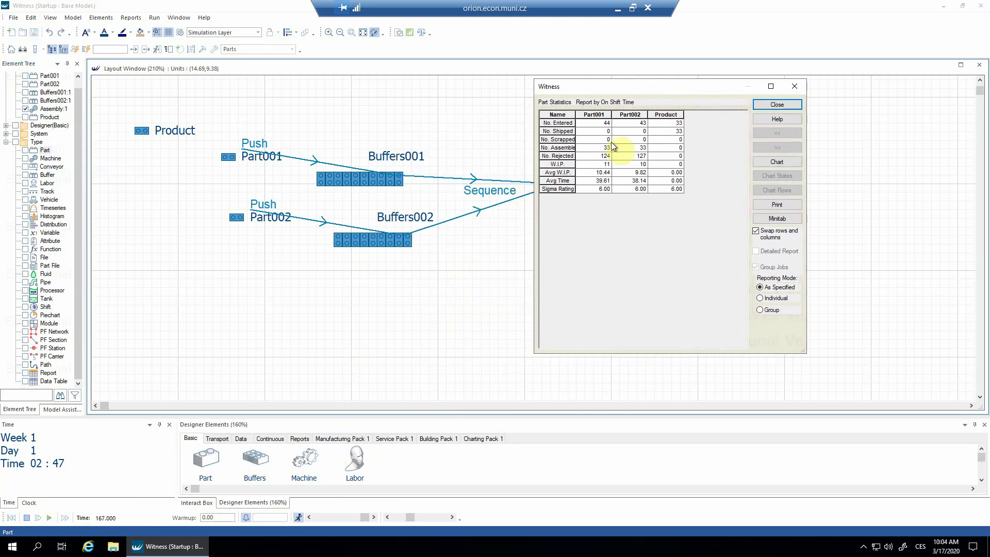
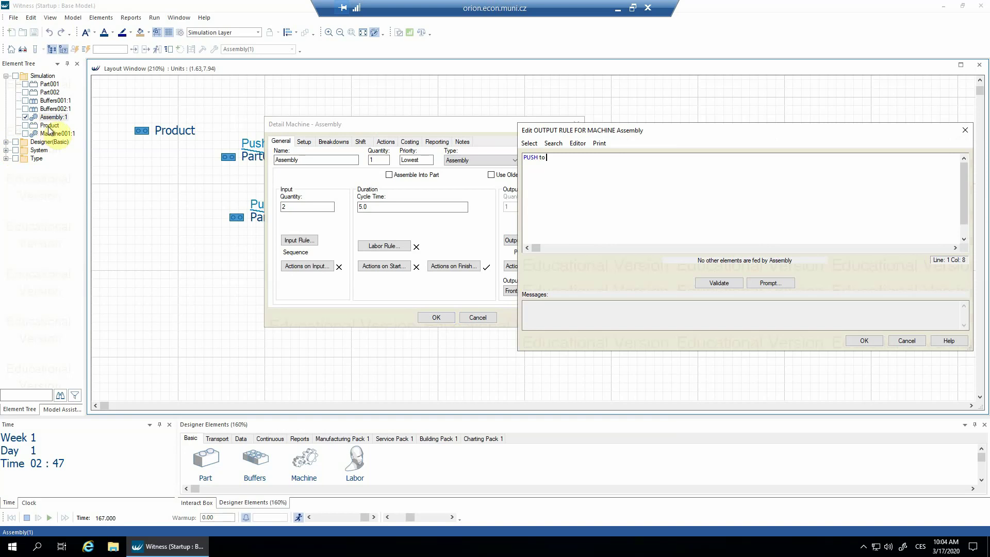
# - Complete Assembly's output rule as "PUSH to Machine001", recheck the rule and apply the machine's settings
pyautogui.click(52, 134)
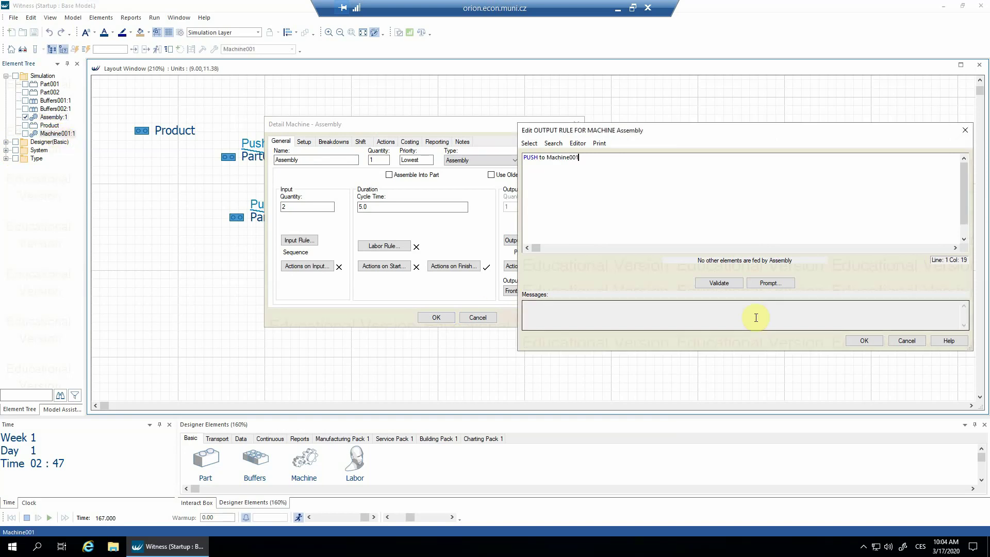
pyautogui.click(860, 340)
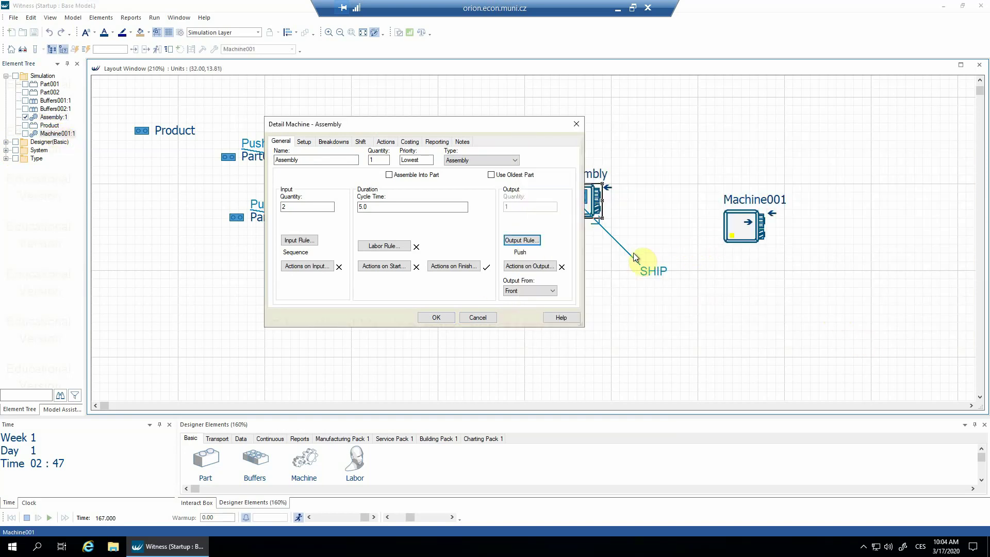
pyautogui.click(523, 240)
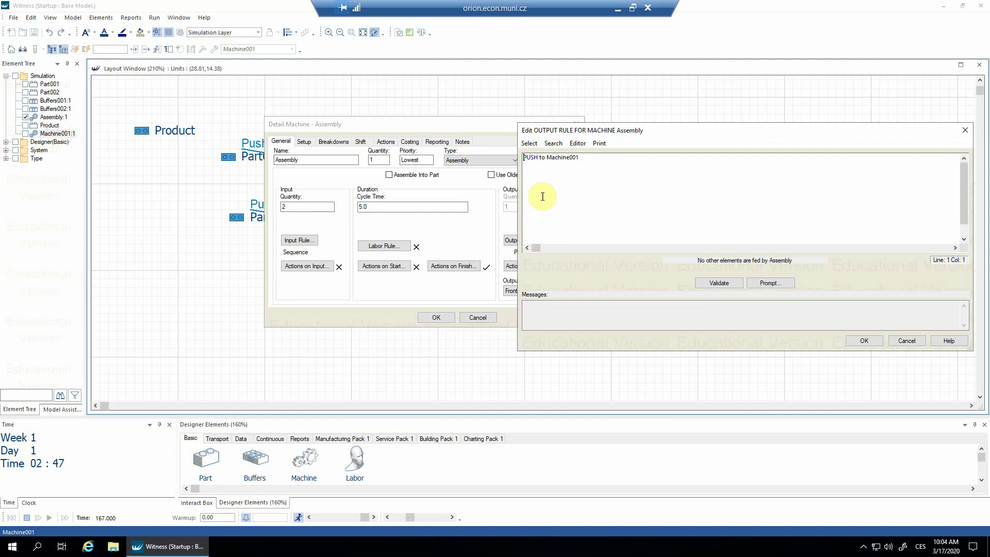
pyautogui.click(870, 340)
pyautogui.click(440, 318)
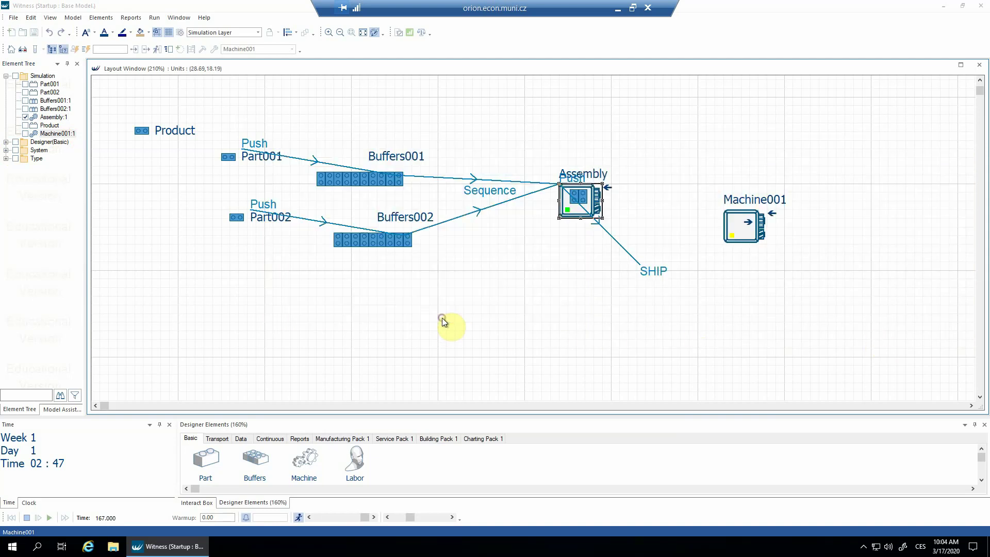
# - Give Machine001 an output rule that pushes to ship and set its cycle time to 15
pyautogui.doubleClick(742, 225)
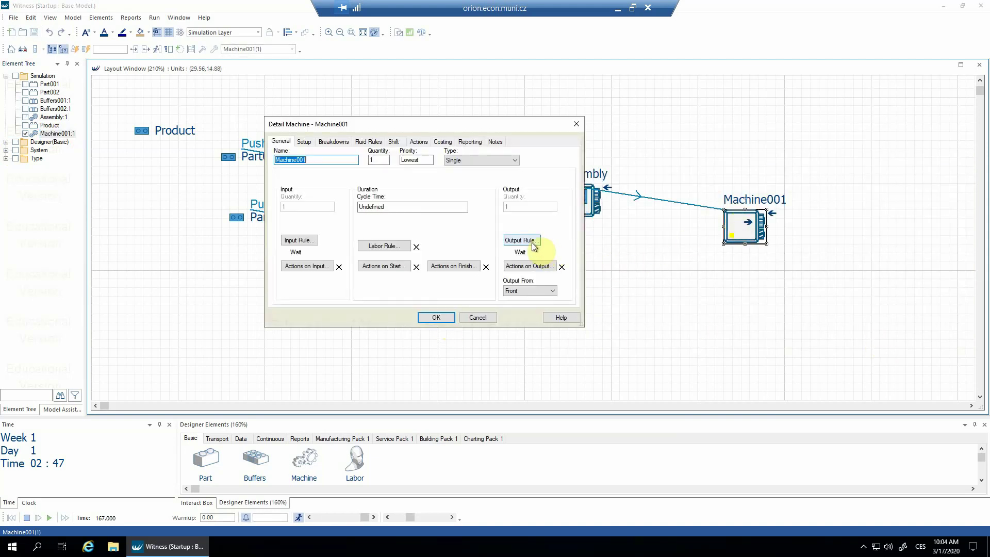
pyautogui.click(532, 242)
pyautogui.click(529, 159)
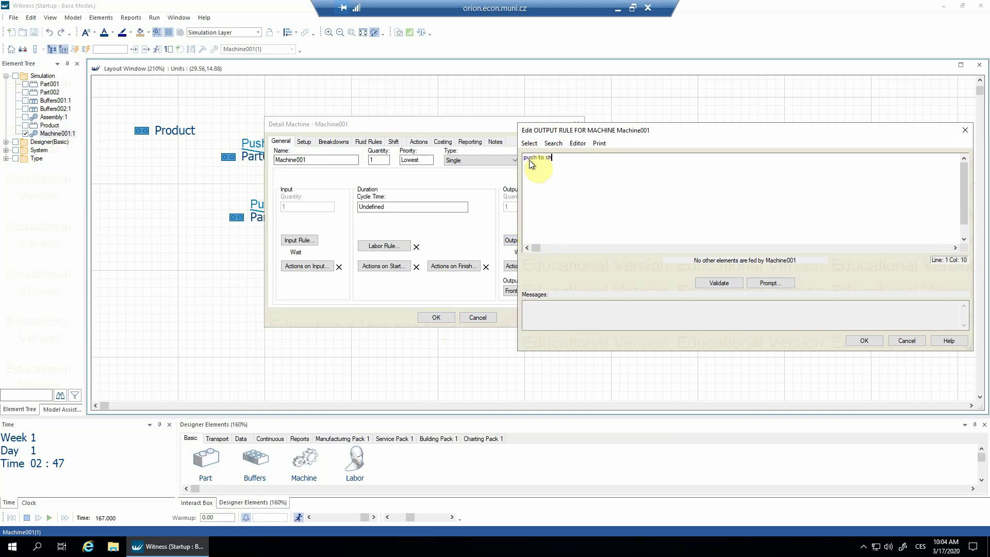
pyautogui.click(864, 340)
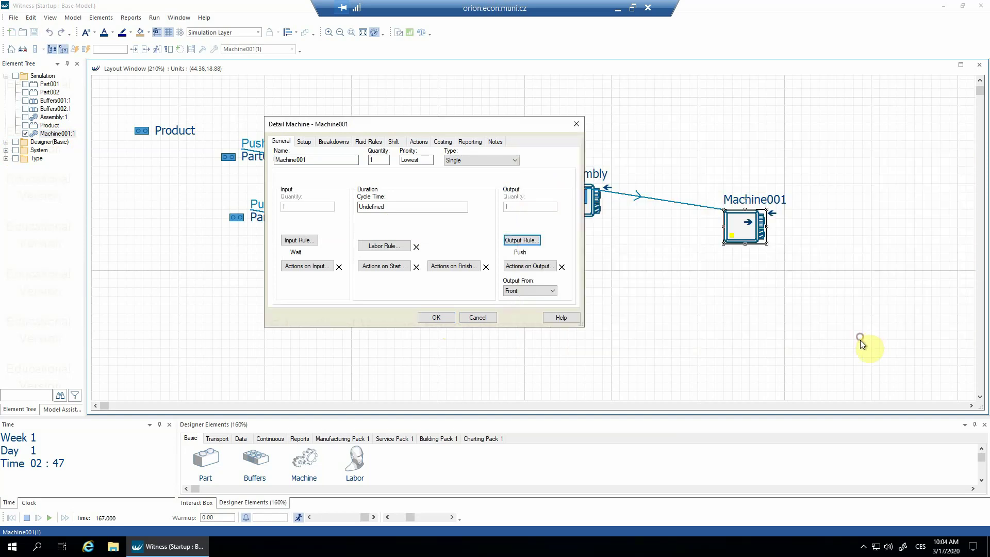
pyautogui.doubleClick(385, 206)
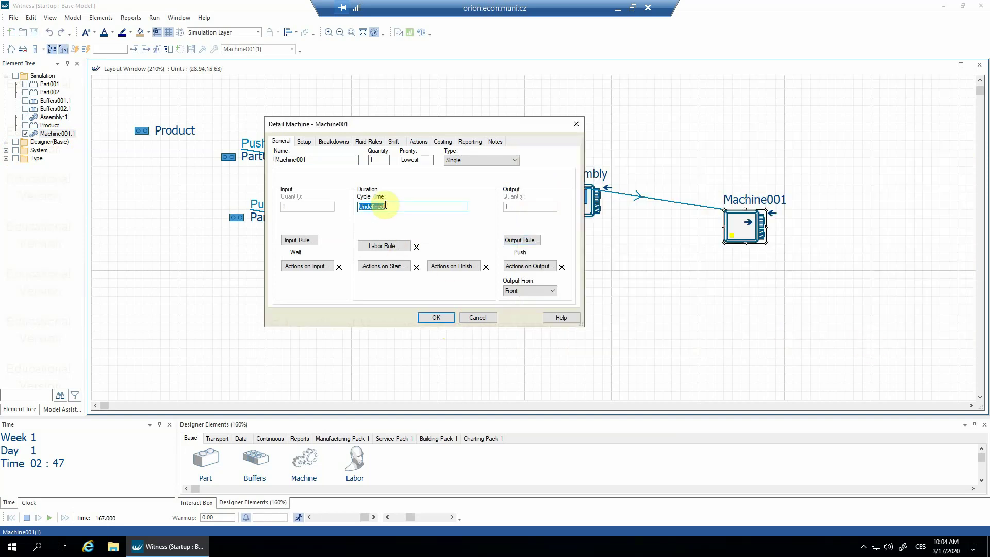
pyautogui.write('15')
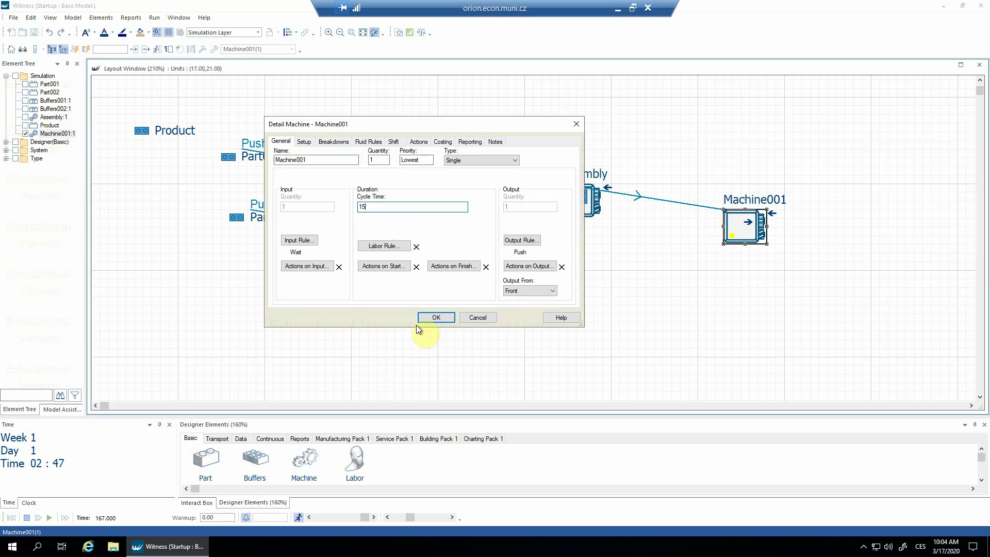
pyautogui.click(435, 317)
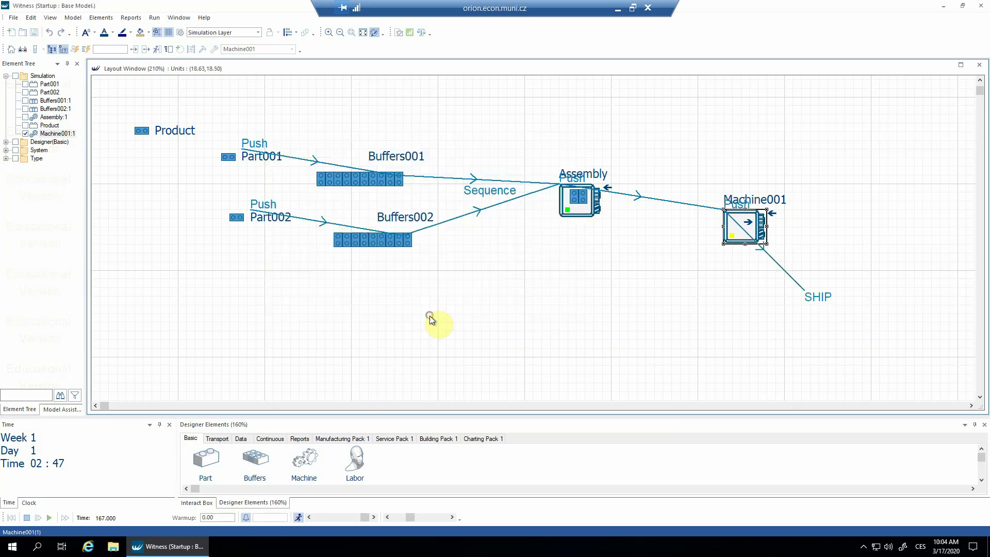
# - Reset and run the extended model, slow the run down to watch parts reach Machine001, and stop it
pyautogui.click(14, 514)
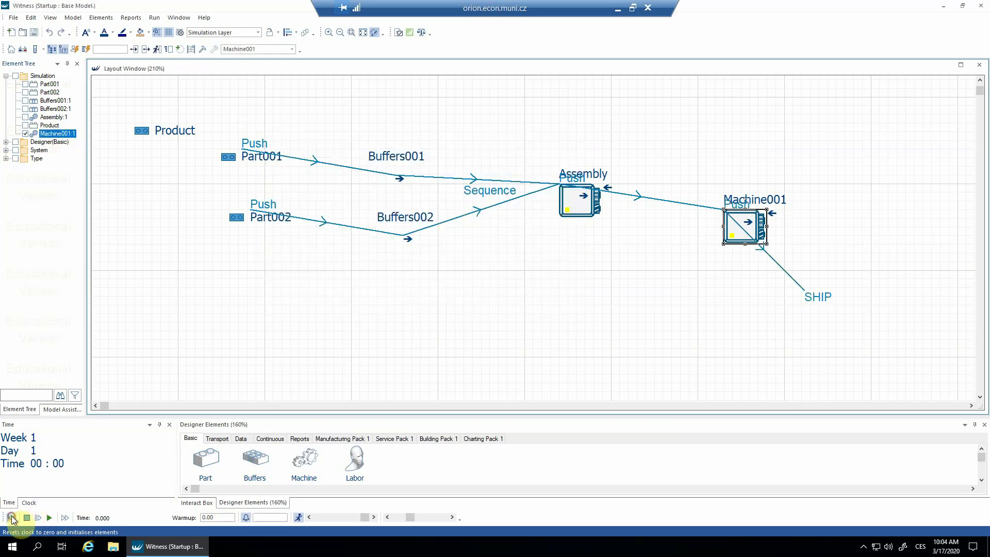
pyautogui.click(46, 517)
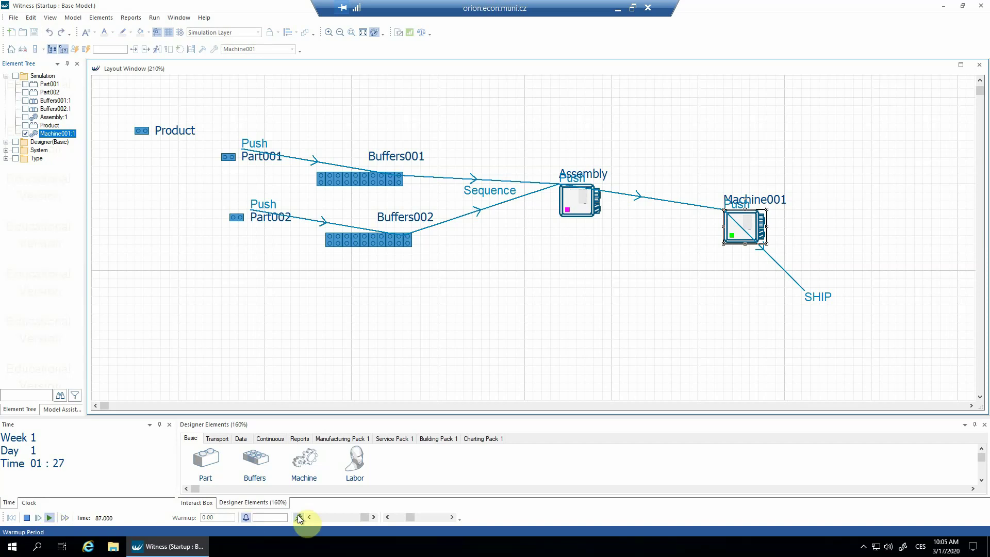
pyautogui.moveTo(363, 517); pyautogui.dragTo(319, 519)
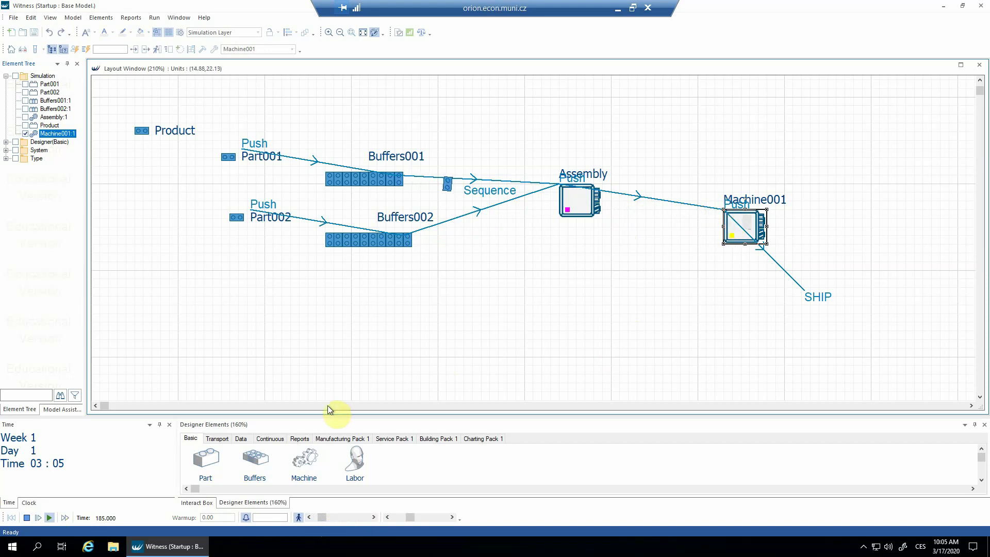
pyautogui.click(38, 518)
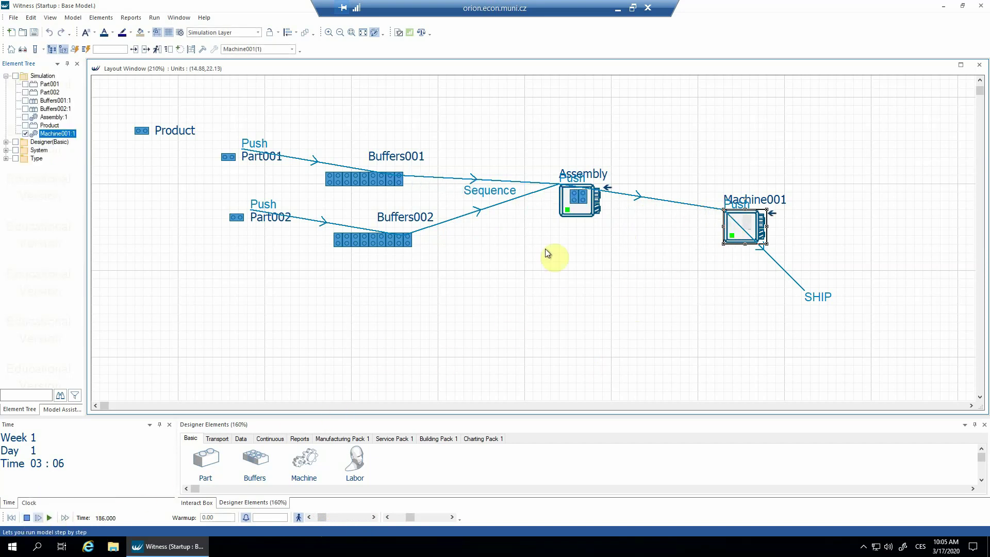
pyautogui.click(27, 515)
# - Edit the icon number in Assembly's Actions on Finish and apply the machine's settings
pyautogui.click(583, 200)
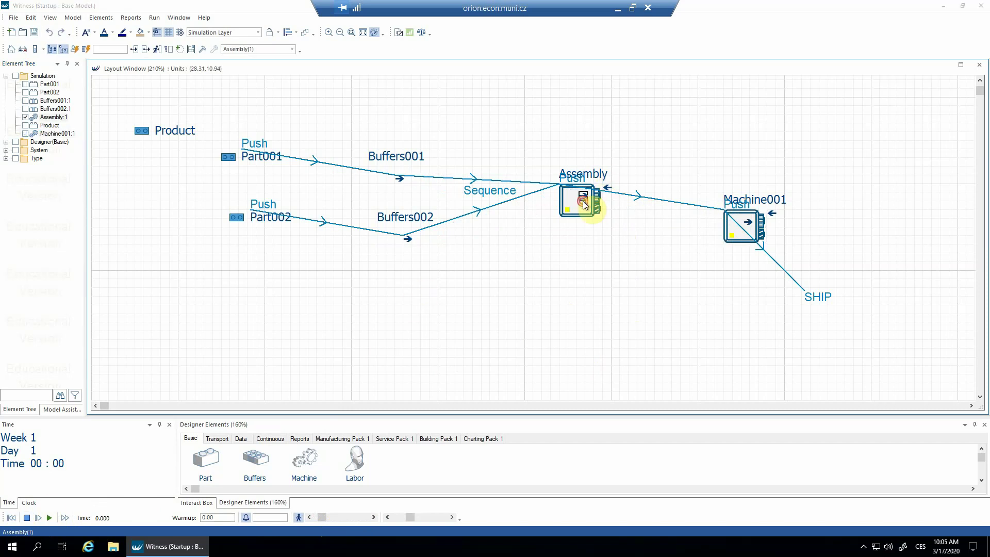
pyautogui.doubleClick(583, 200)
pyautogui.click(384, 246)
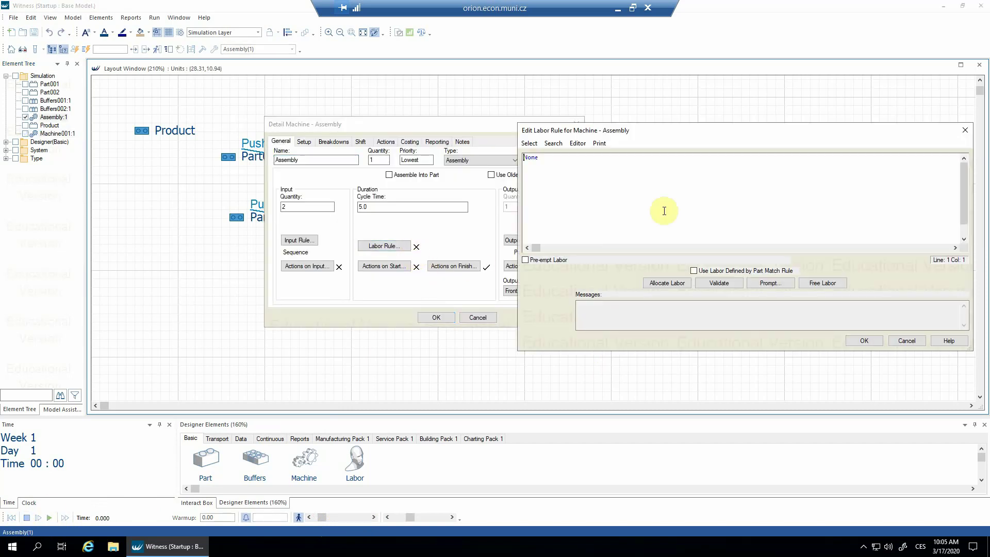
pyautogui.click(900, 341)
pyautogui.click(471, 269)
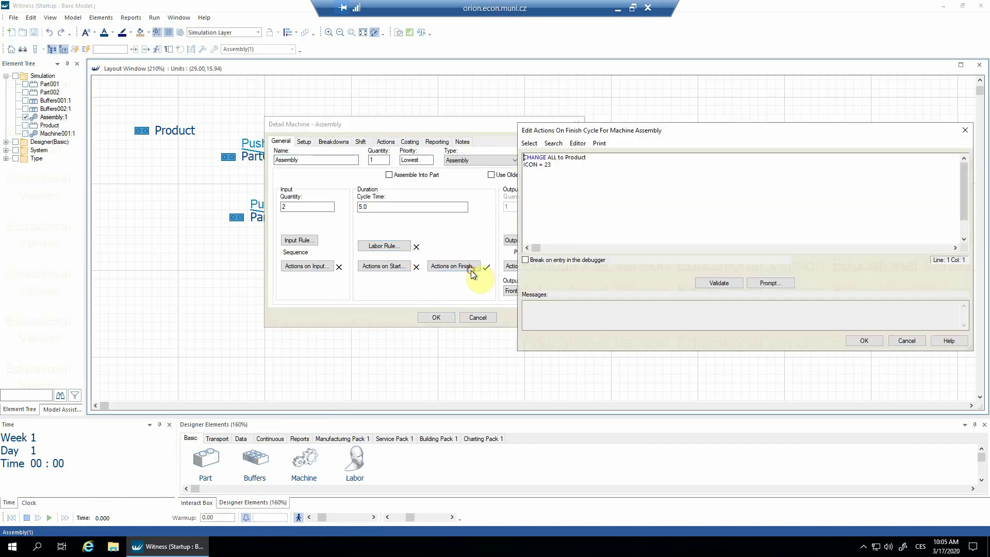
pyautogui.click(551, 165)
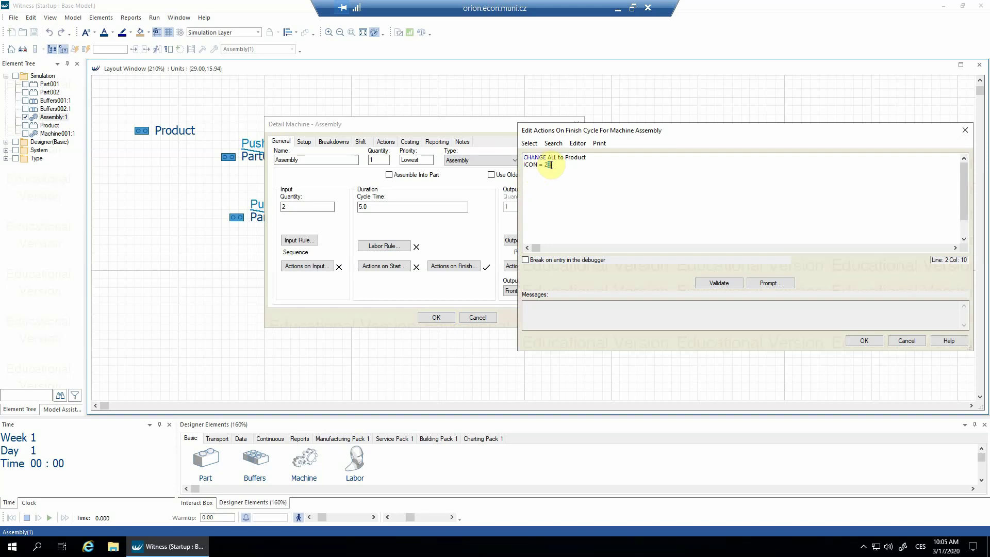
pyautogui.click(863, 341)
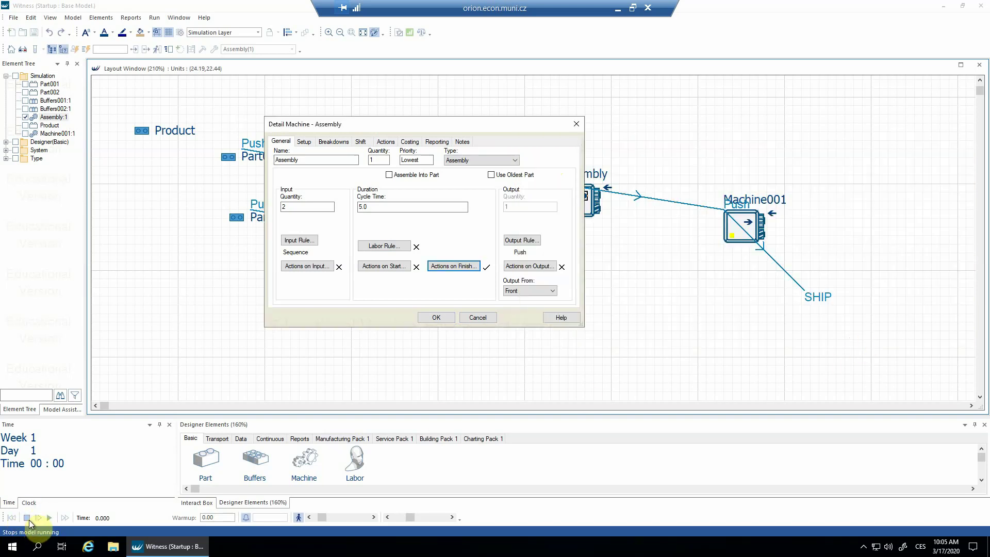
pyautogui.click(436, 317)
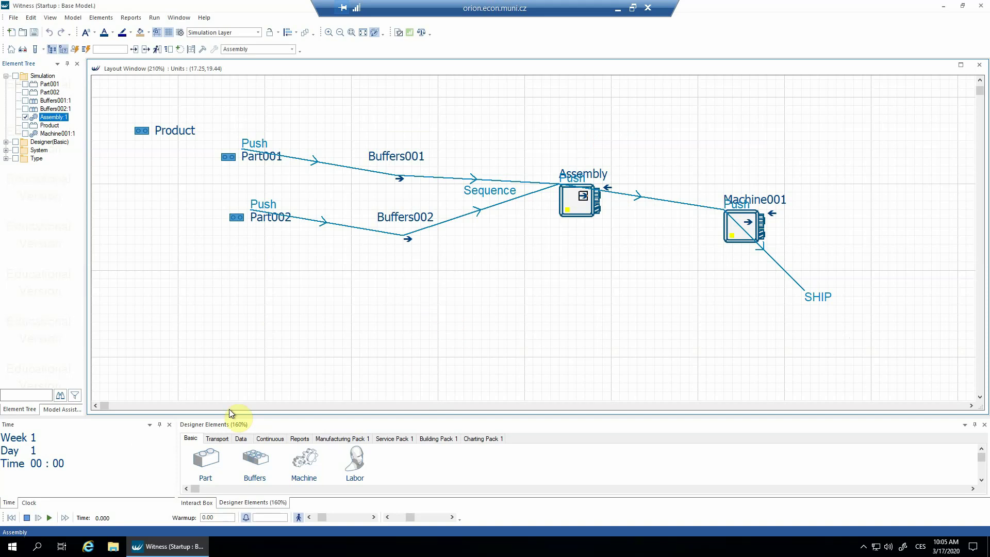
# - Reset the model and run it with display at a faster speed to check the Product icon between Assembly and Machine001
pyautogui.click(12, 518)
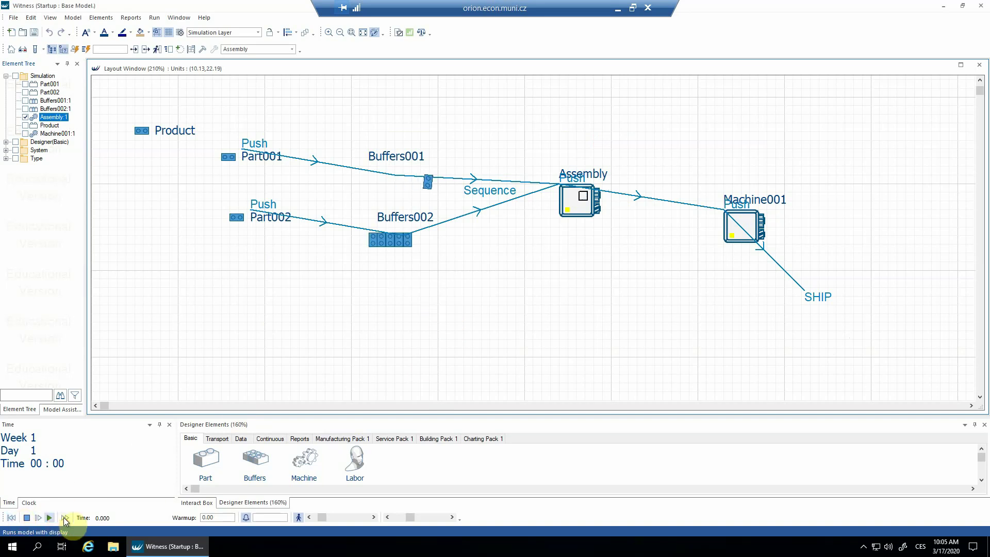
pyautogui.click(371, 514)
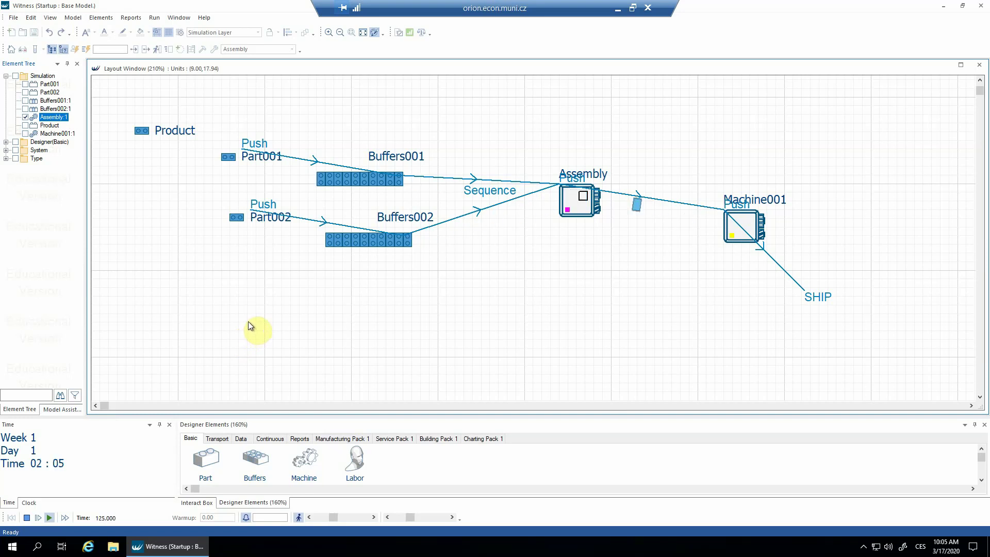
# - Stop the simulation run and check Assembly's machine type and input quantity in its detail settings, keeping type Assembly and quantity 2
pyautogui.click(25, 519)
pyautogui.click(501, 323)
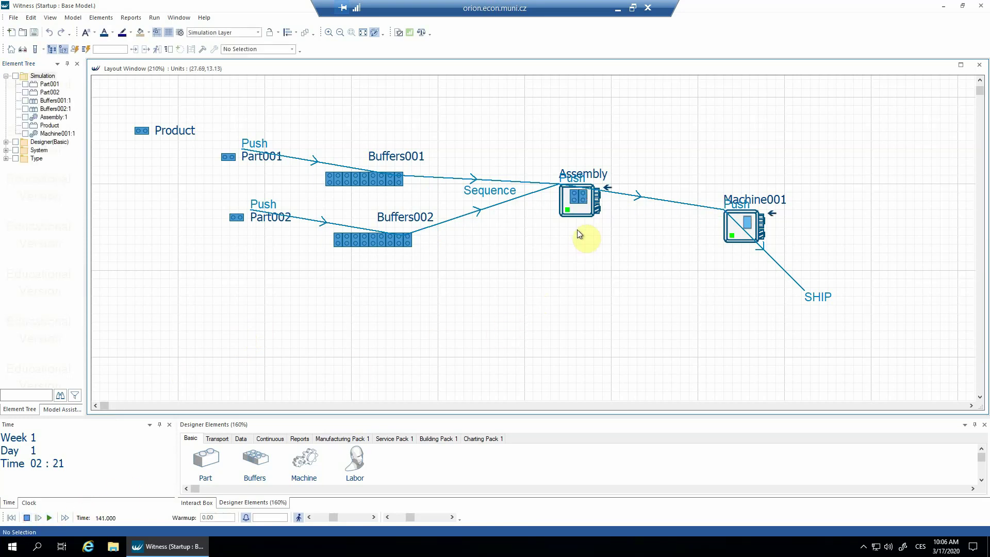
pyautogui.doubleClick(583, 208)
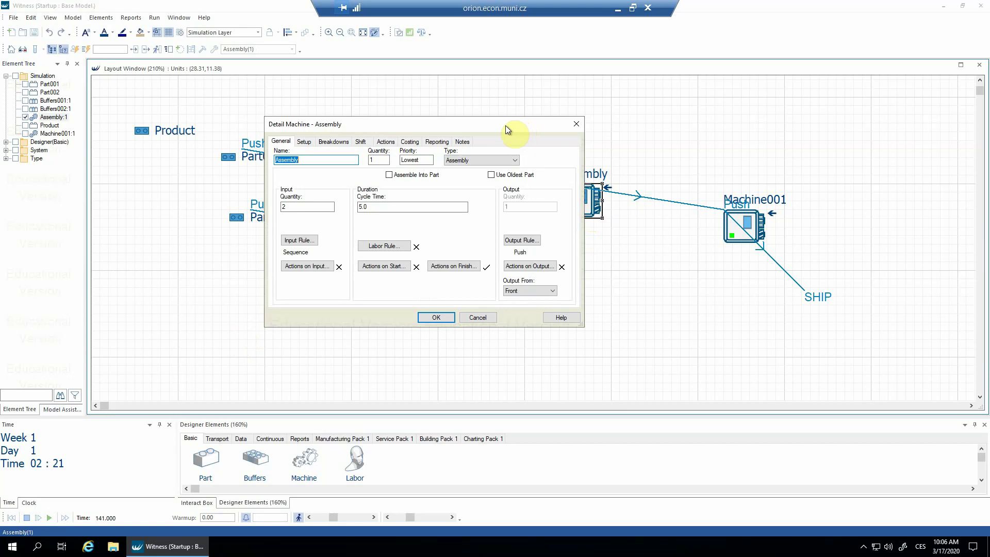
pyautogui.click(492, 161)
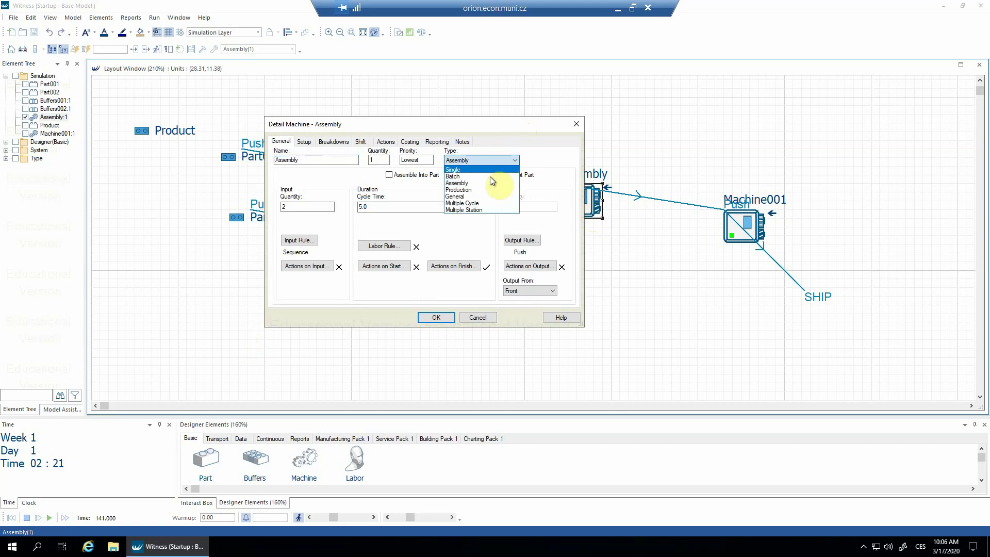
pyautogui.click(489, 184)
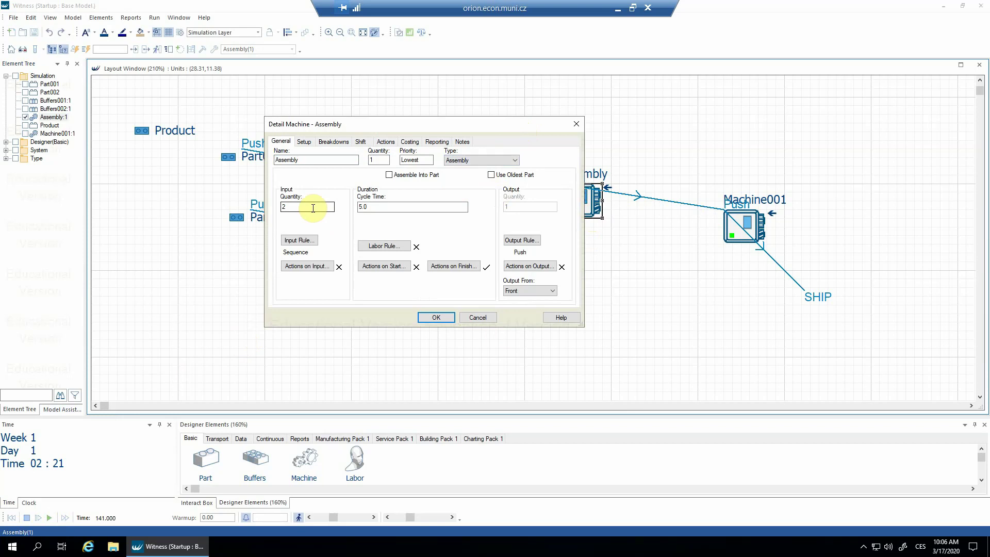
pyautogui.moveTo(313, 207); pyautogui.dragTo(276, 213)
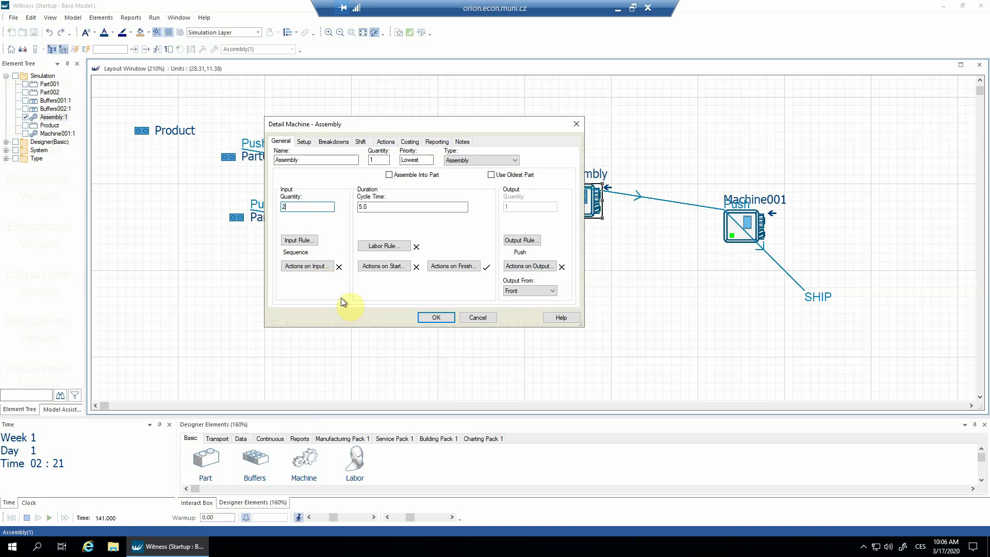
pyautogui.click(436, 317)
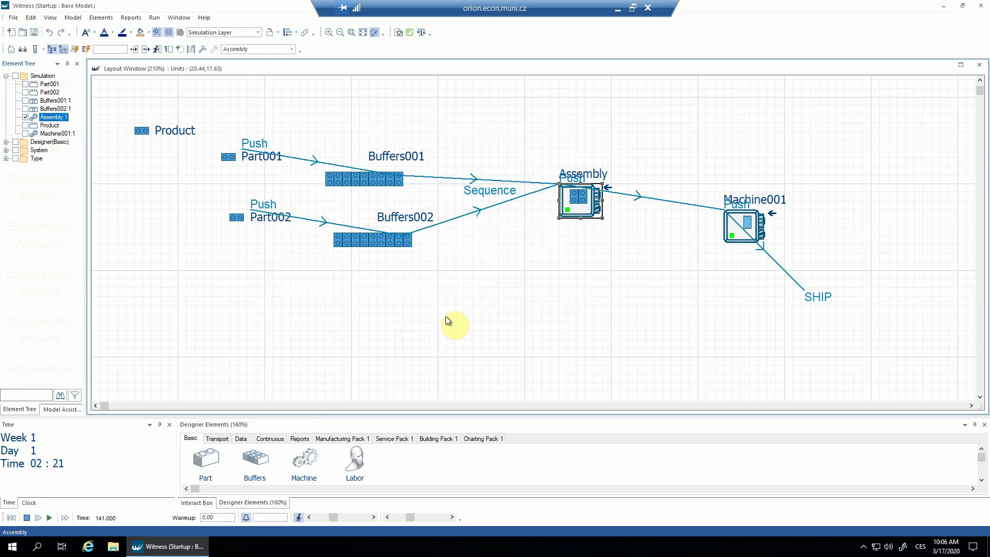